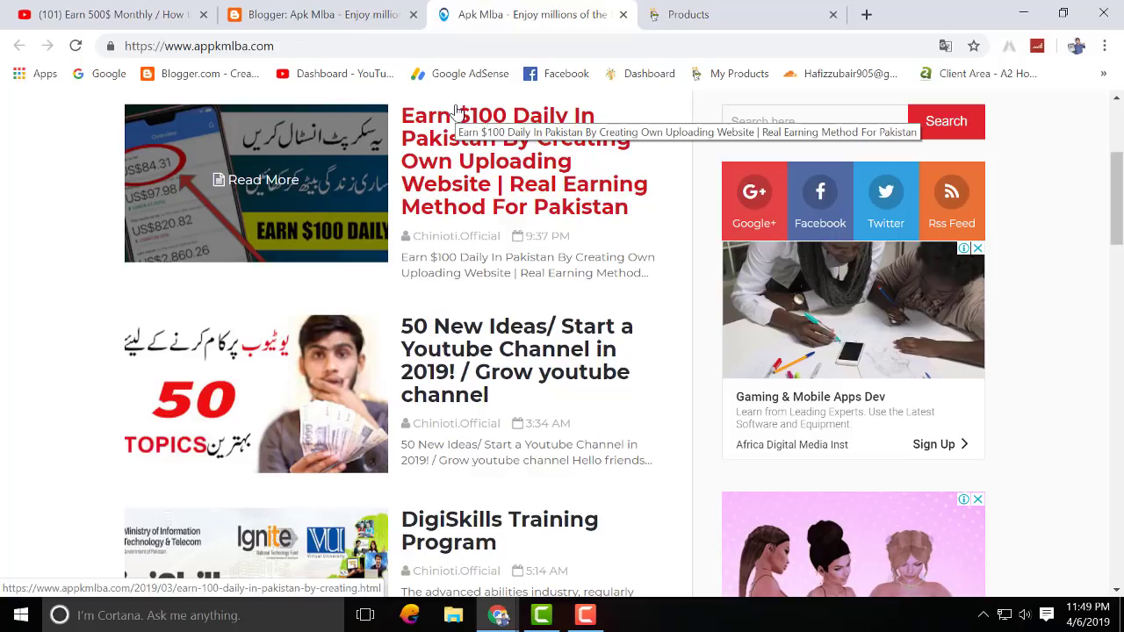
Switch to the GoDaddy products page and open the DNS management records for appkmlba.com.
scroll(439, 193, "up", 3)
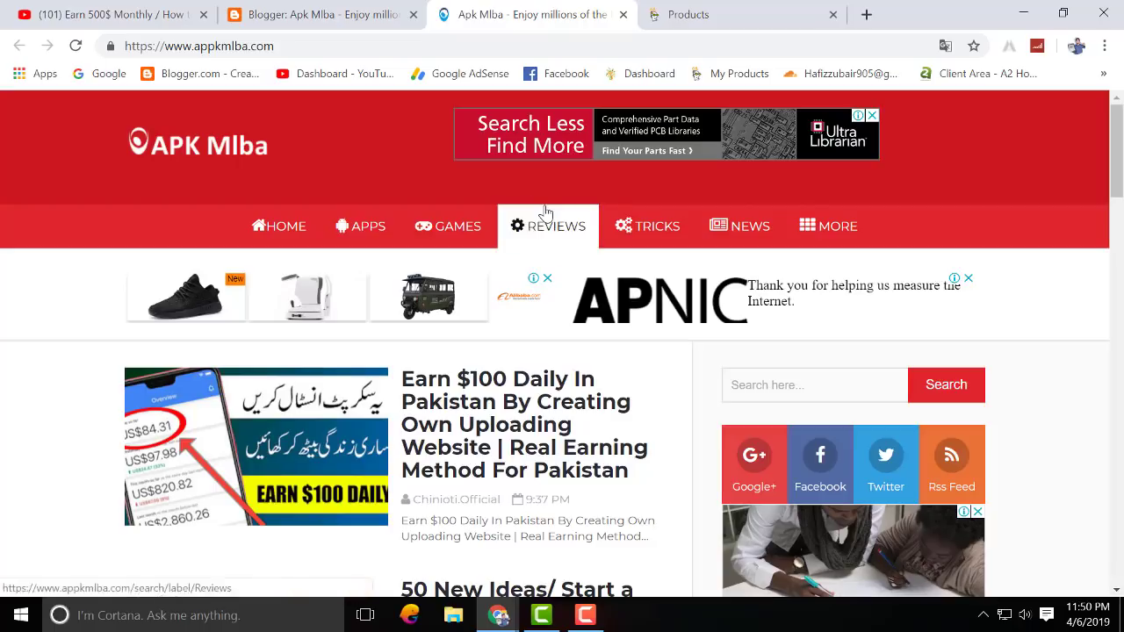
left_click(686, 15)
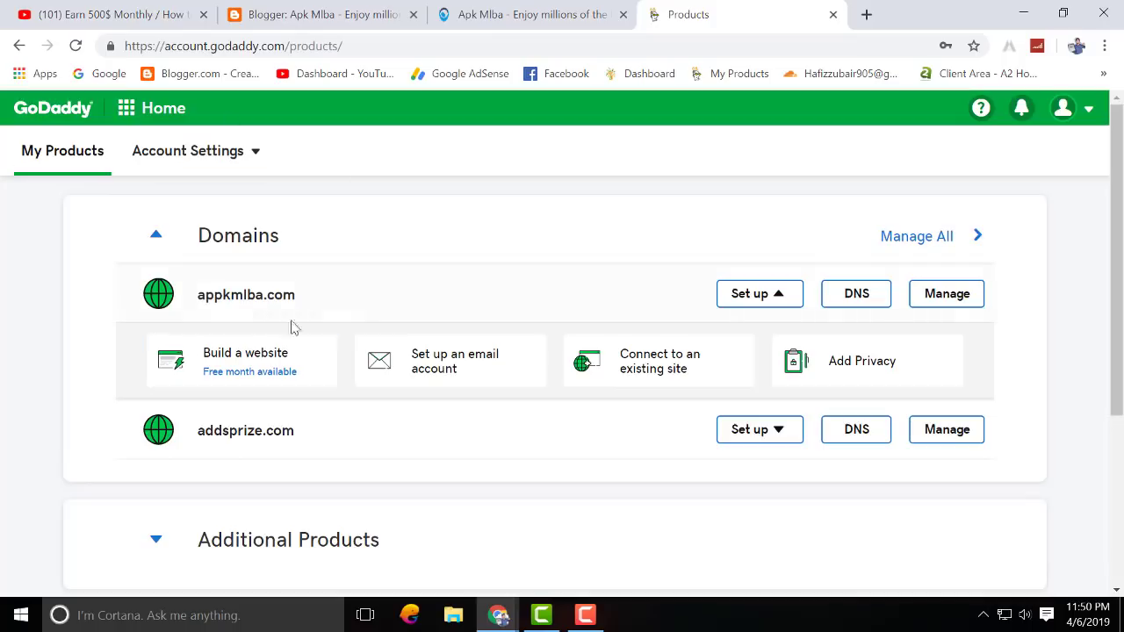
left_click_drag(199, 292, 318, 299)
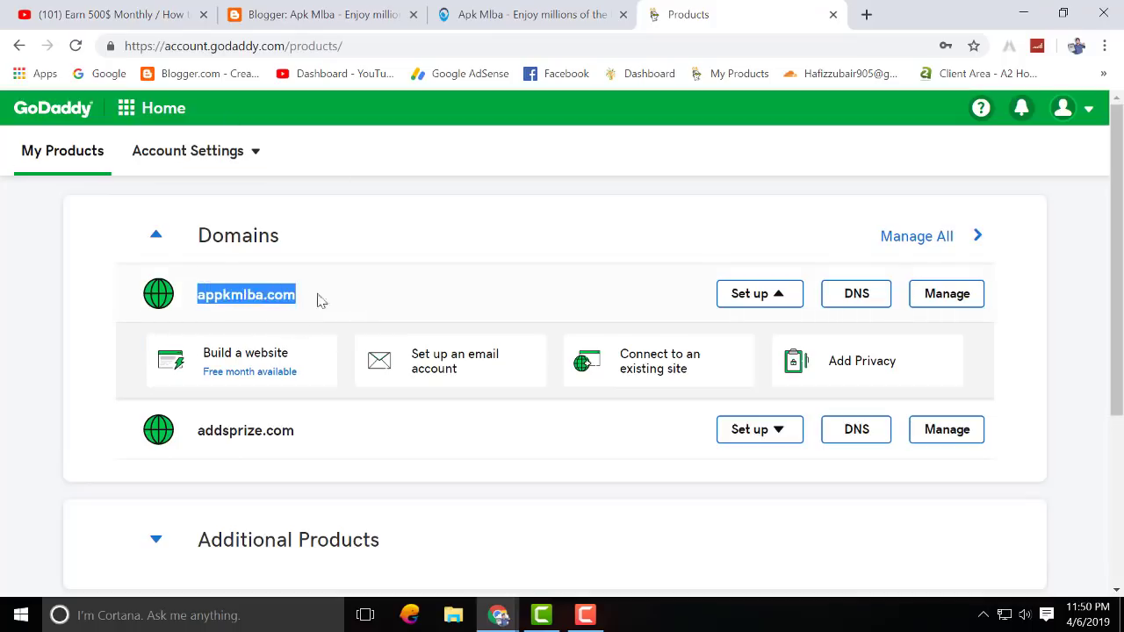
left_click(452, 324)
left_click(860, 302)
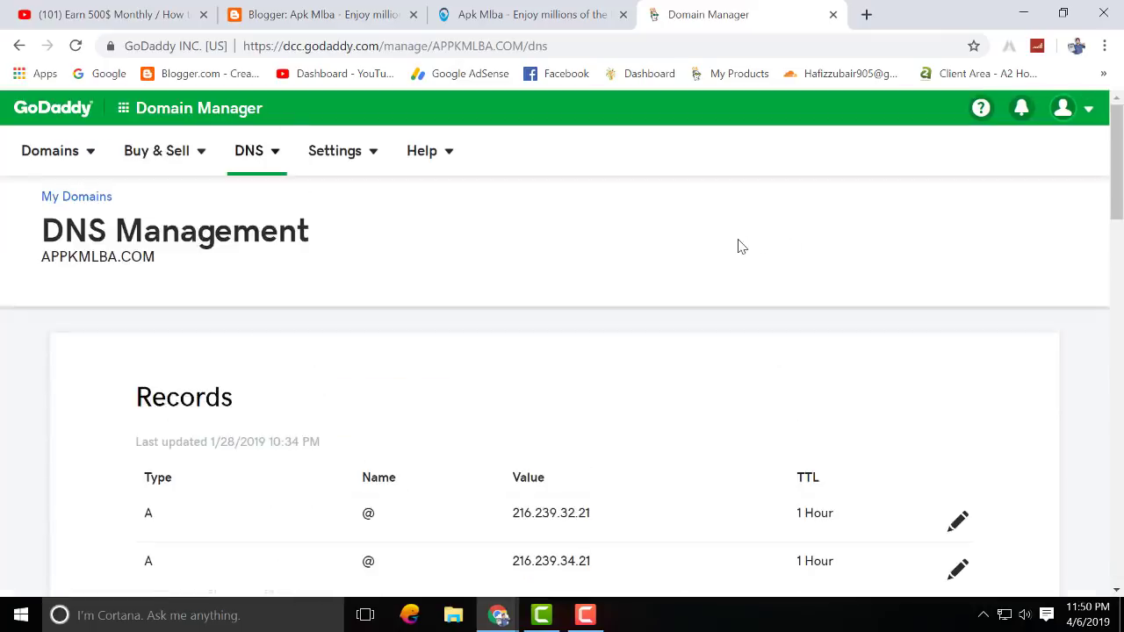
scroll(579, 205, "down", 6)
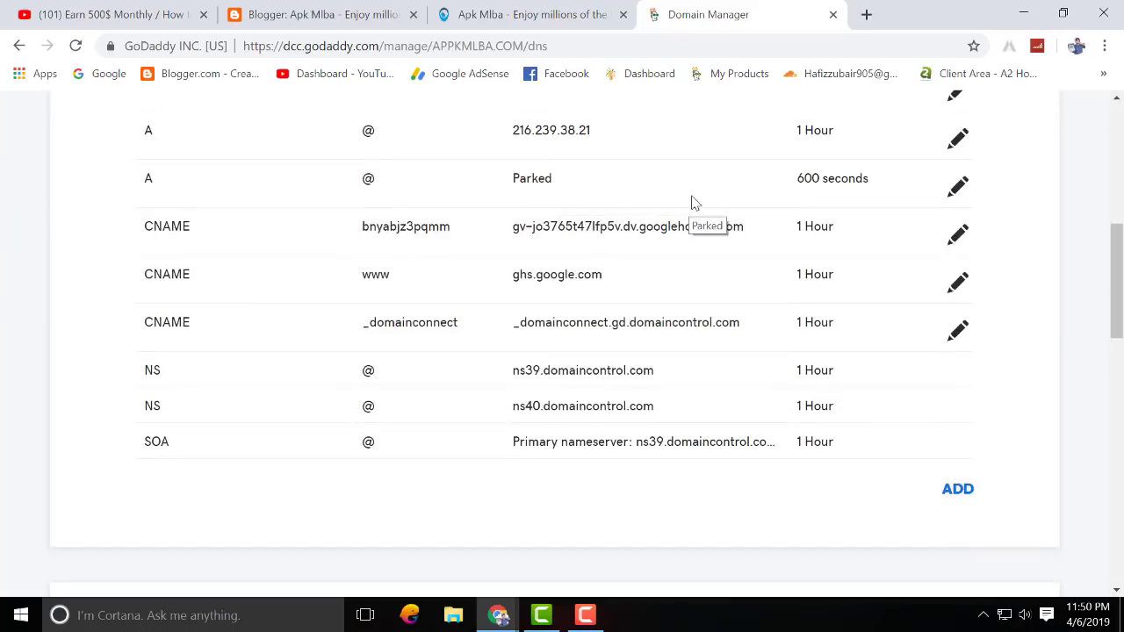
Switch to Blogger and start creating a new blog from the blog list.
left_click(318, 14)
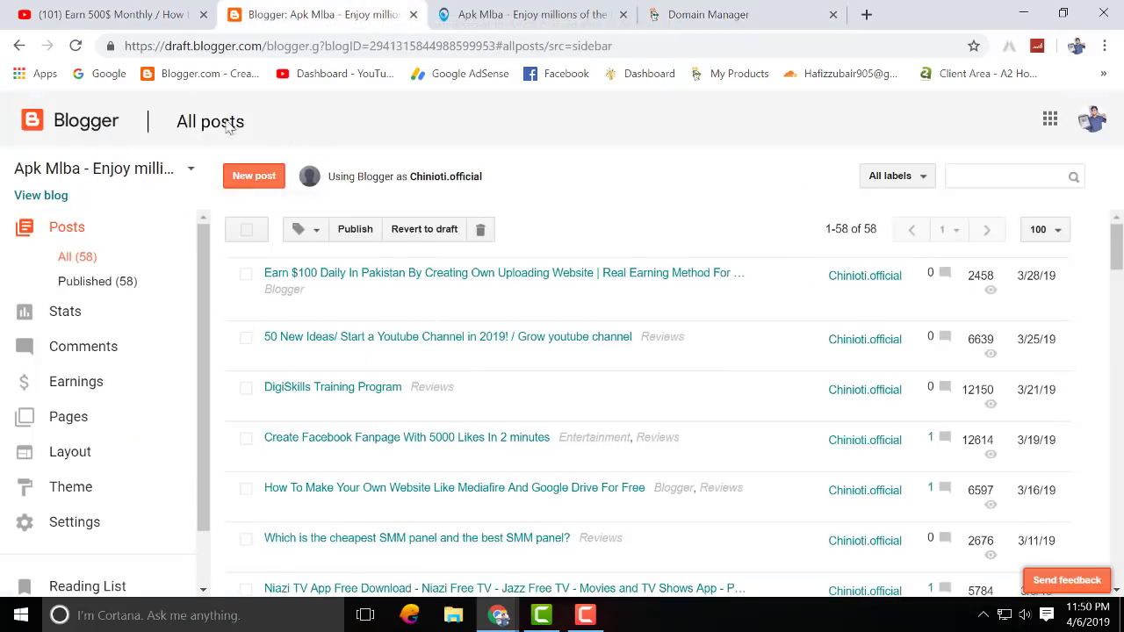
left_click(98, 175)
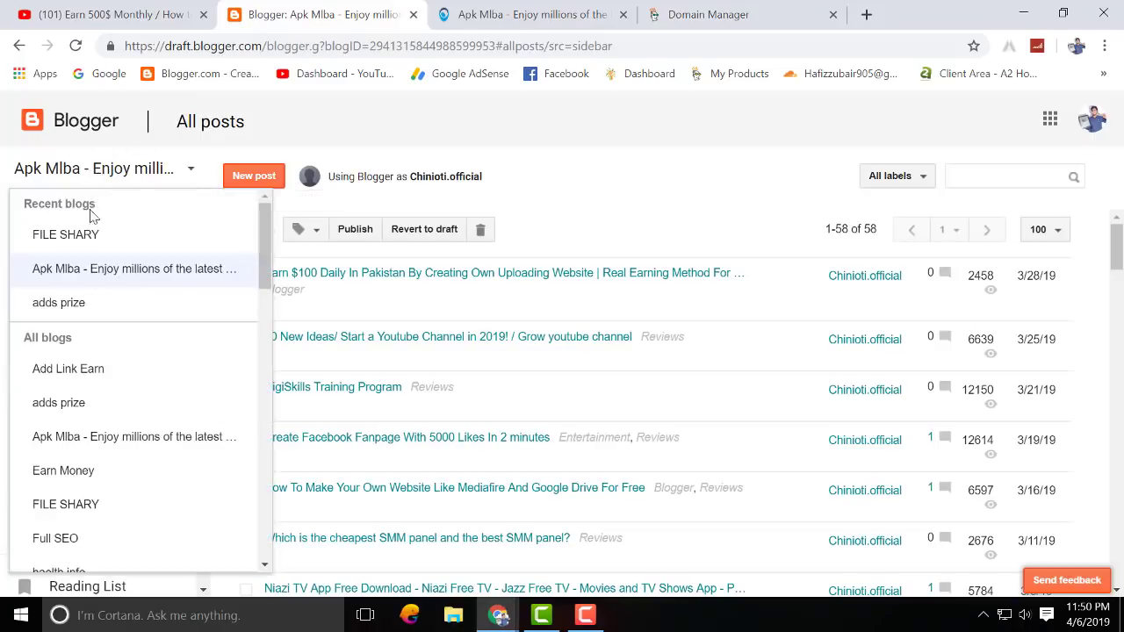
scroll(55, 461, "down", 5)
scroll(56, 461, "down", 8)
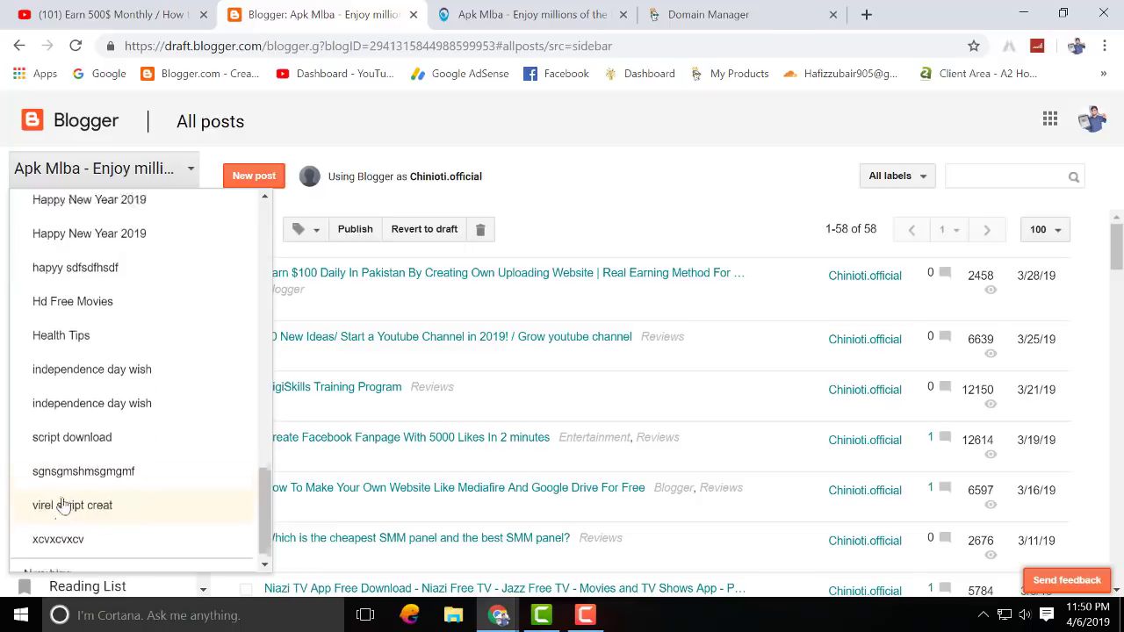
left_click(51, 556)
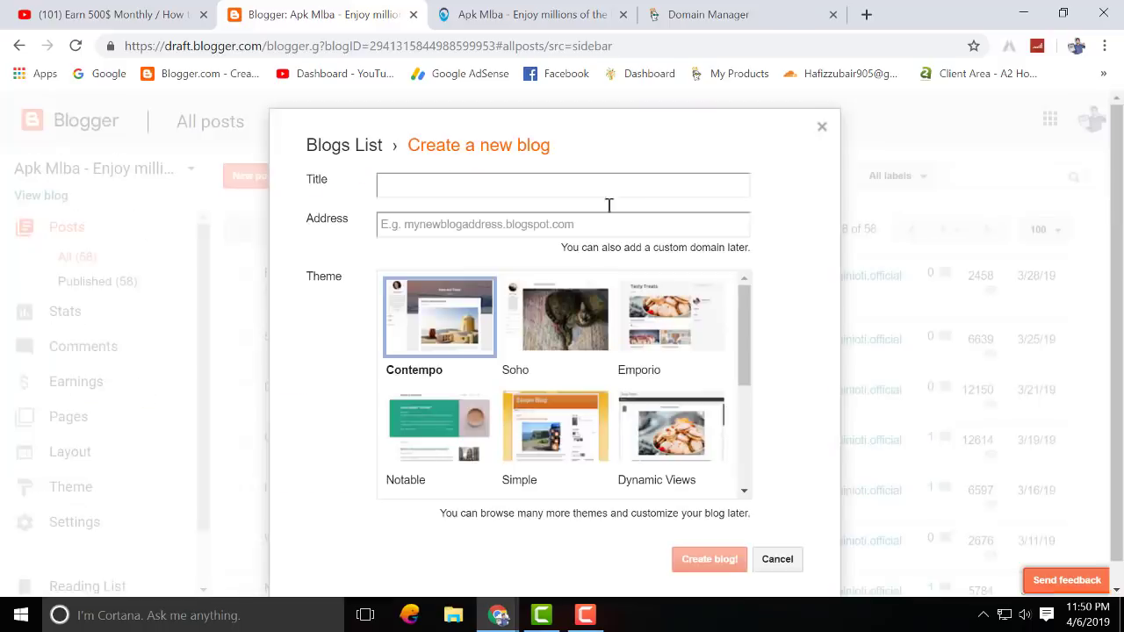
Create the blog titled "apk mlba 2" at apkmlba2.blogspot.com with the Contempo theme, and dismiss the Google+ notice.
left_click(463, 196)
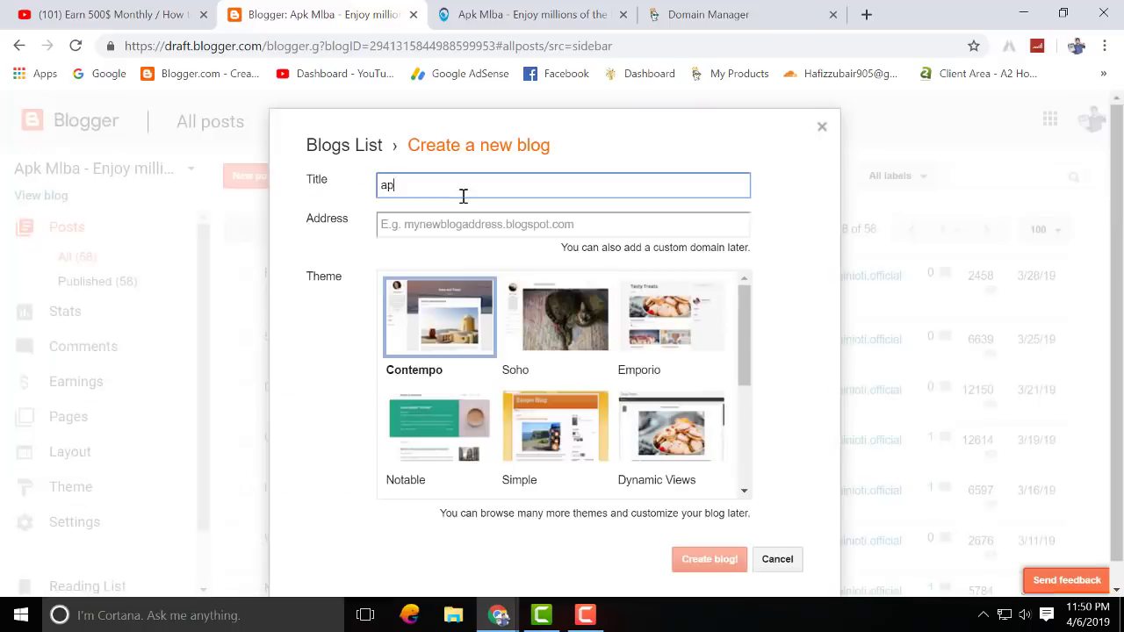
type("apk mlba 2")
left_click(497, 227)
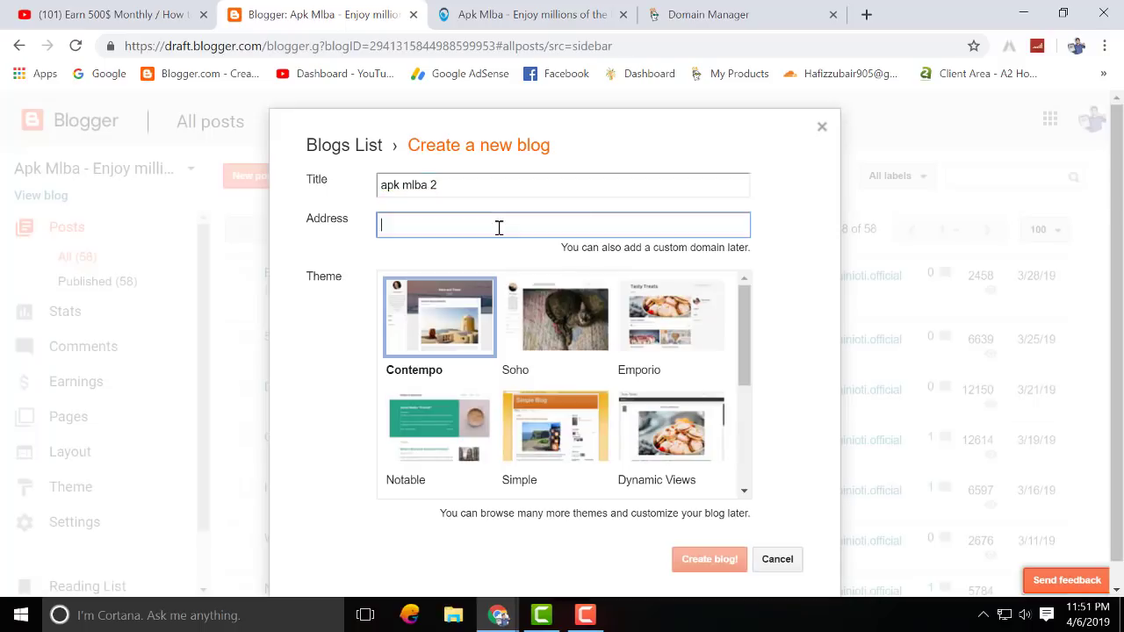
type("apk")
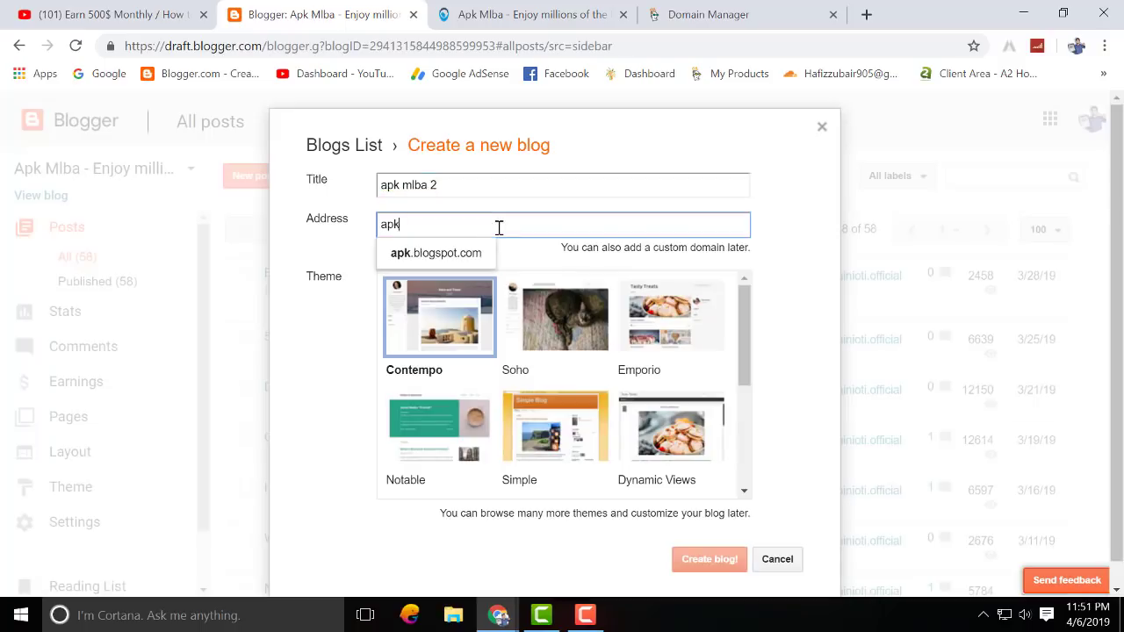
type("mlba2")
key("Return")
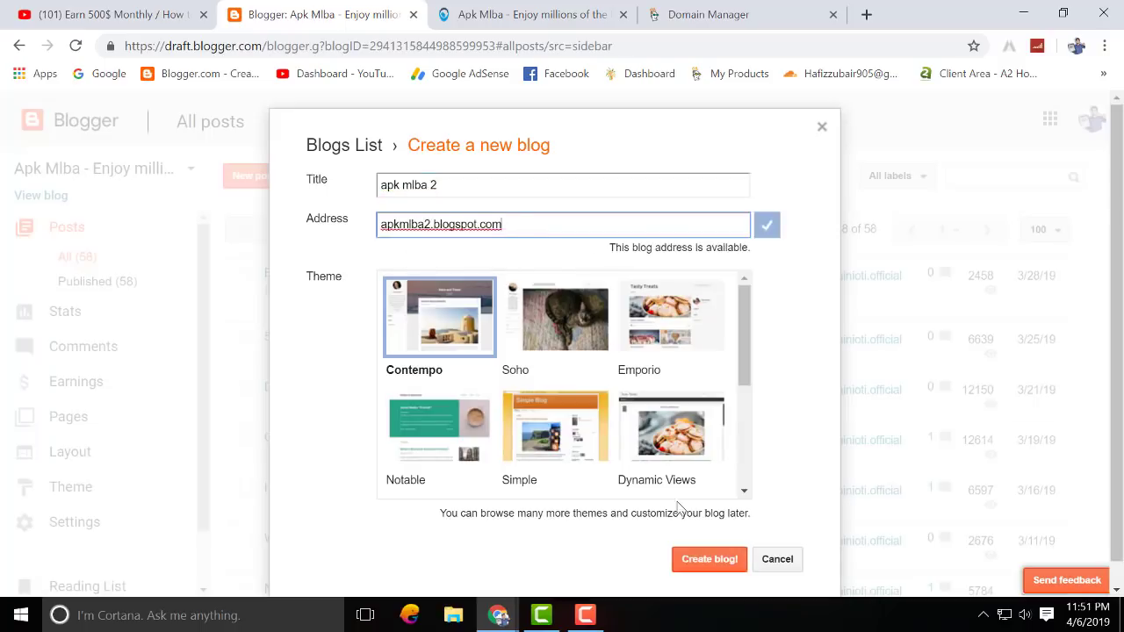
left_click(716, 564)
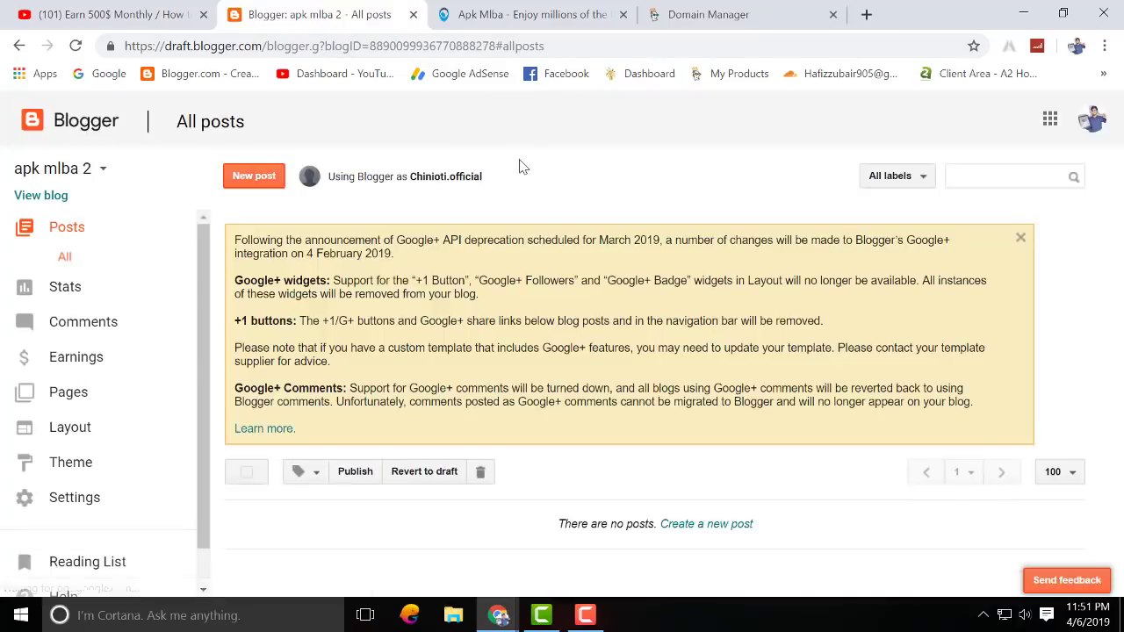
left_click(1016, 233)
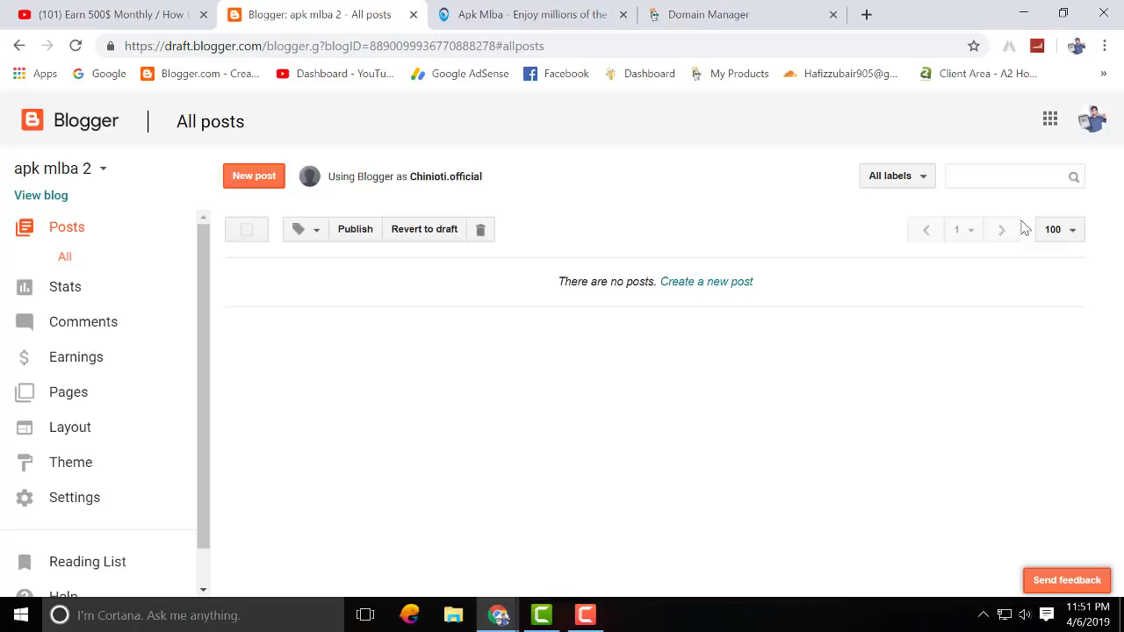
View the new apk mlba 2 blog's public page, and close it.
scroll(105, 395, "down", 1)
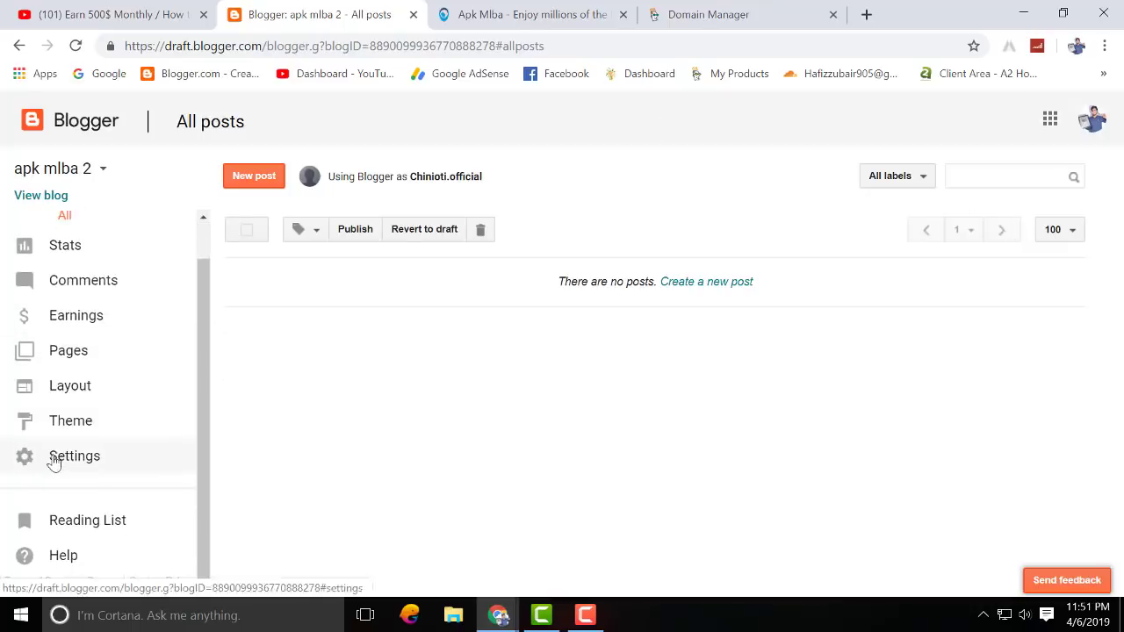
left_click(44, 196)
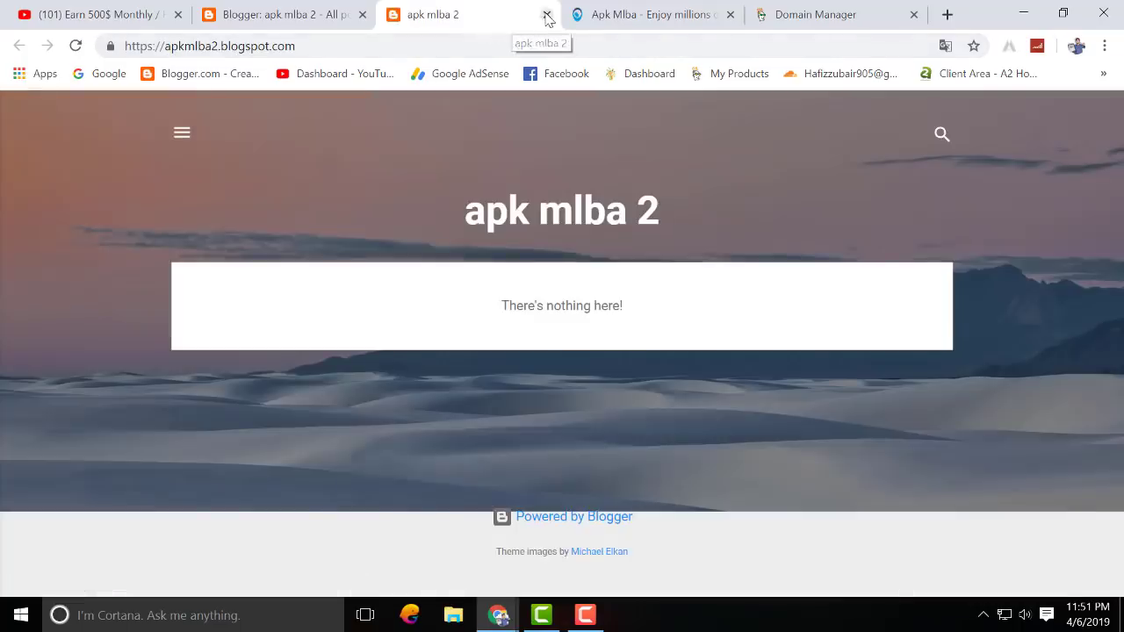
left_click(546, 14)
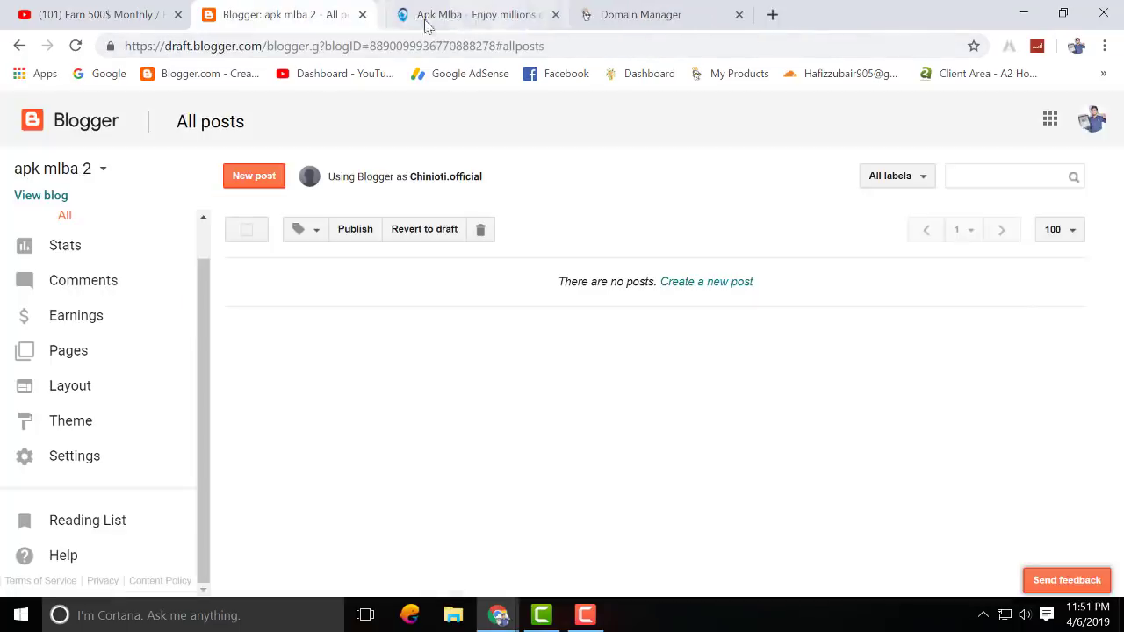
Open the third-party domain settings for the blog address in the basic settings of apk mlba 2.
left_click(75, 457)
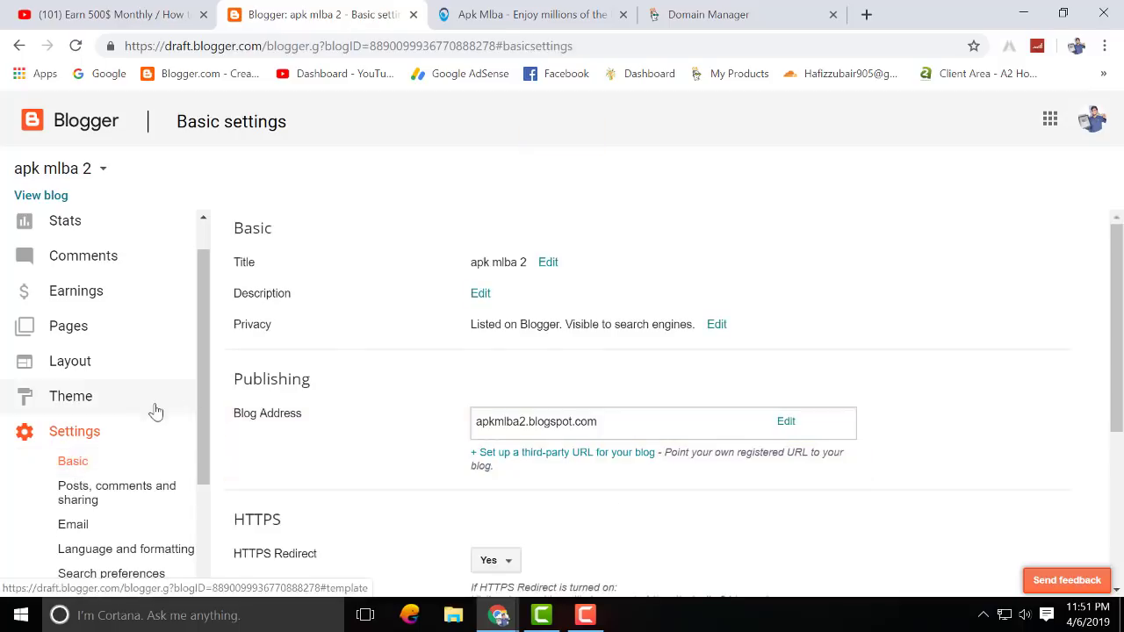
scroll(153, 411, "down", 2)
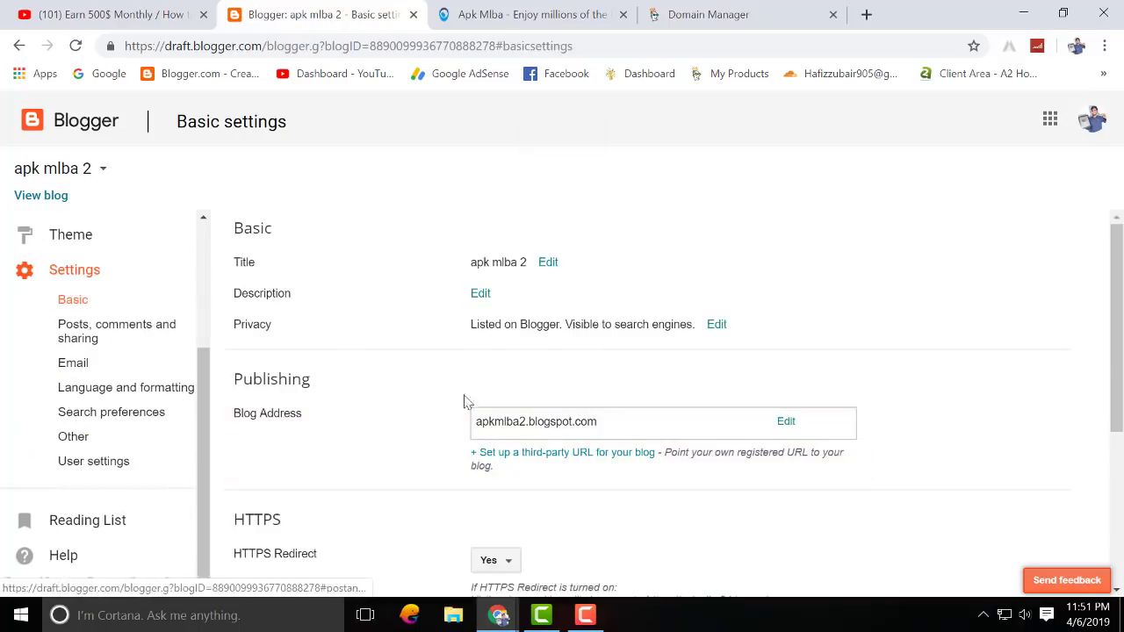
left_click(610, 459)
left_click(615, 446)
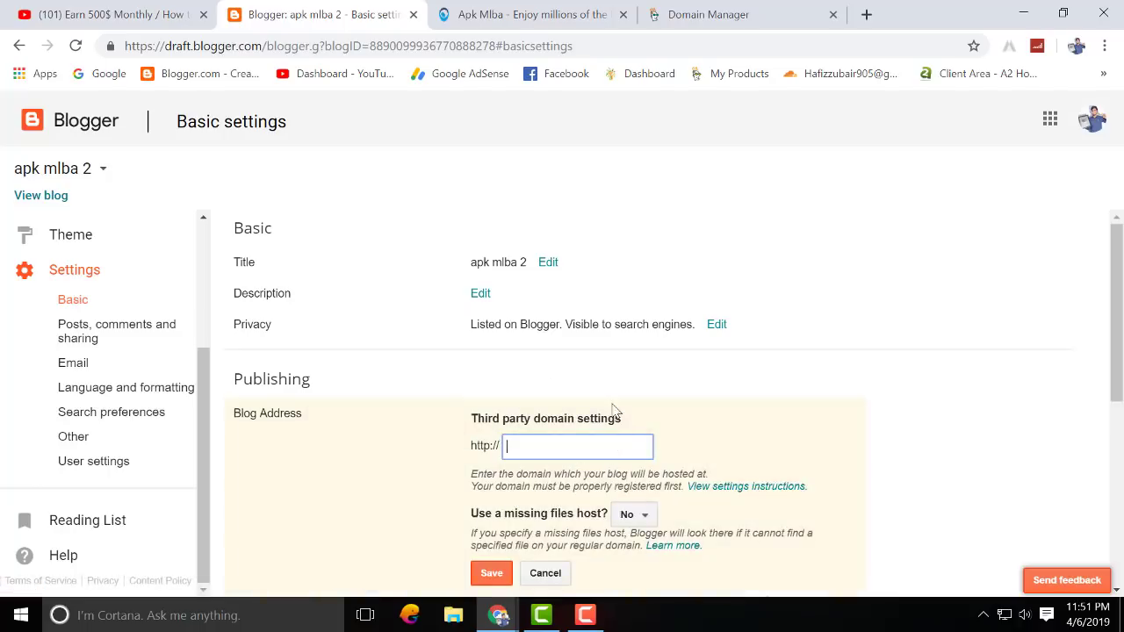
Return to GoDaddy's Domain Manager and review the existing DNS records of appkmlba.com.
left_click(694, 12)
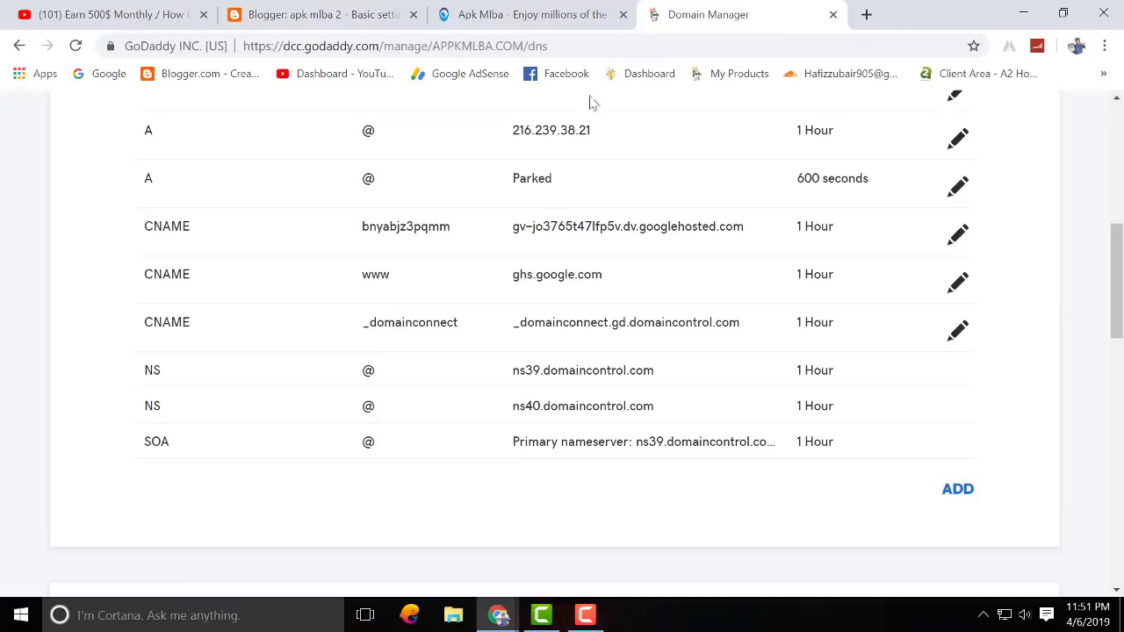
scroll(549, 306, "up", 4)
left_click_drag(42, 169, 177, 184)
left_click(177, 183)
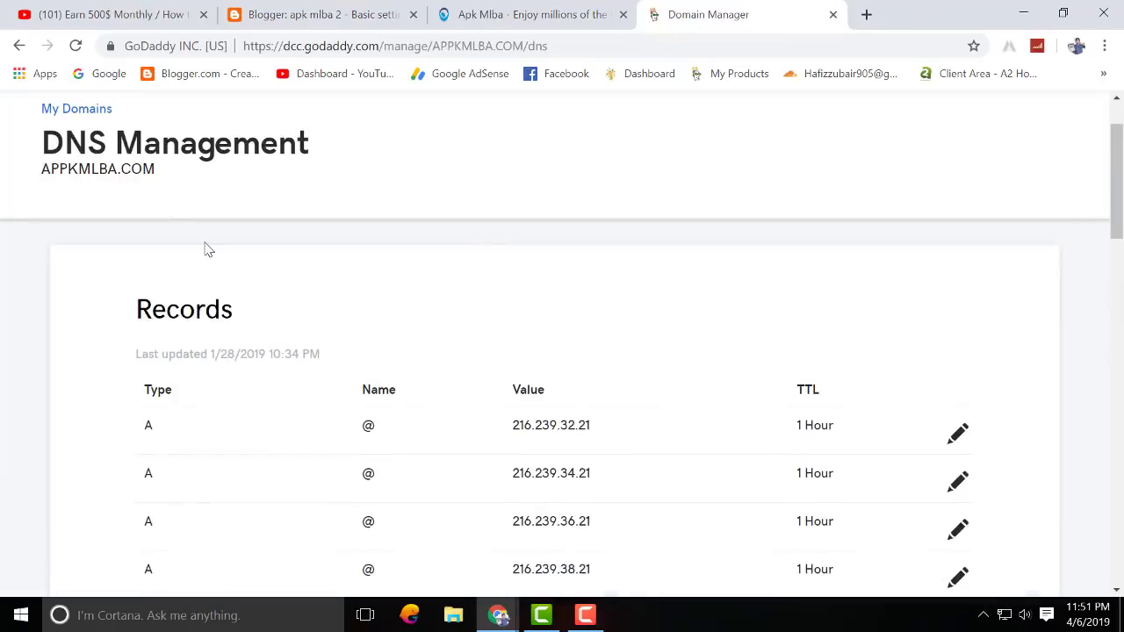
scroll(301, 261, "down", 2)
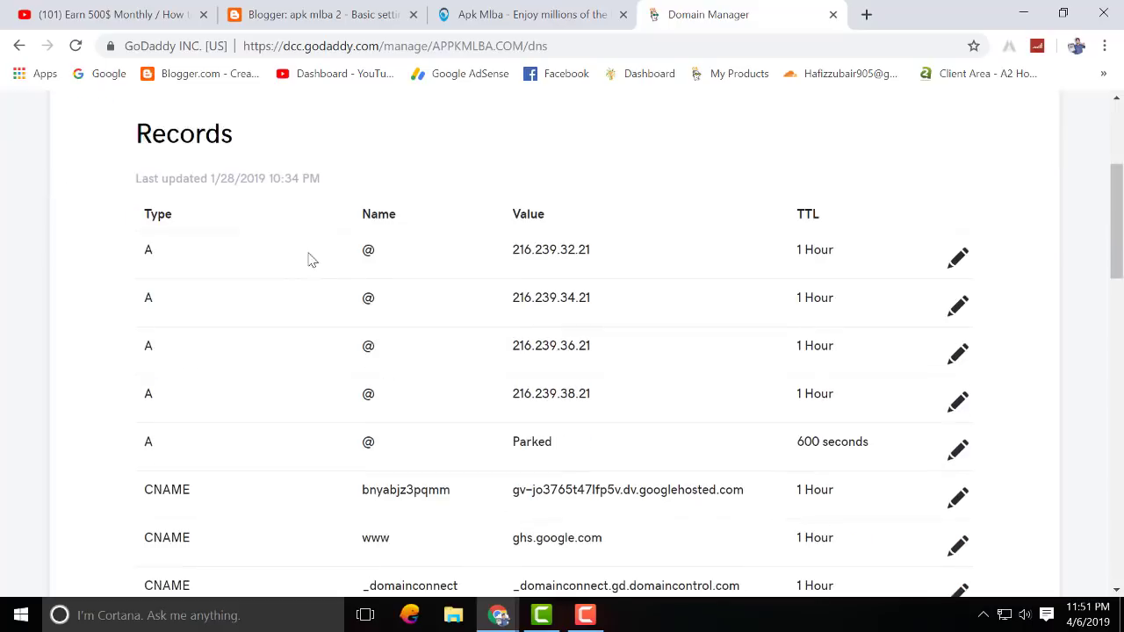
scroll(313, 259, "down", 4)
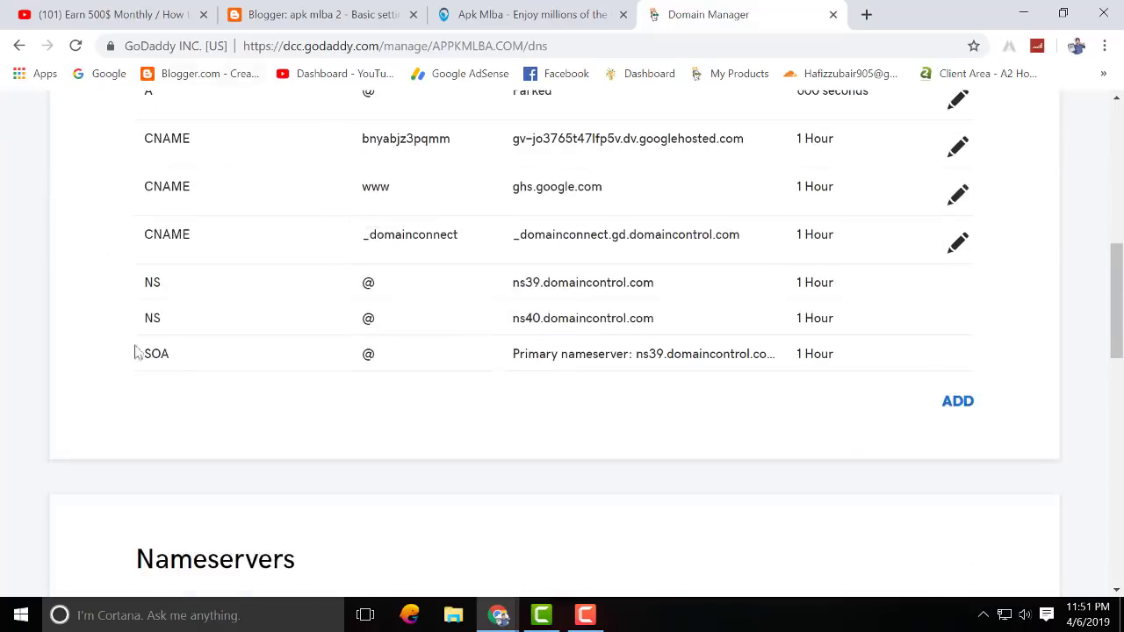
Start a new DNS record for appkmlba.com and set its type to CNAME.
left_click(956, 409)
scroll(342, 266, "down", 2)
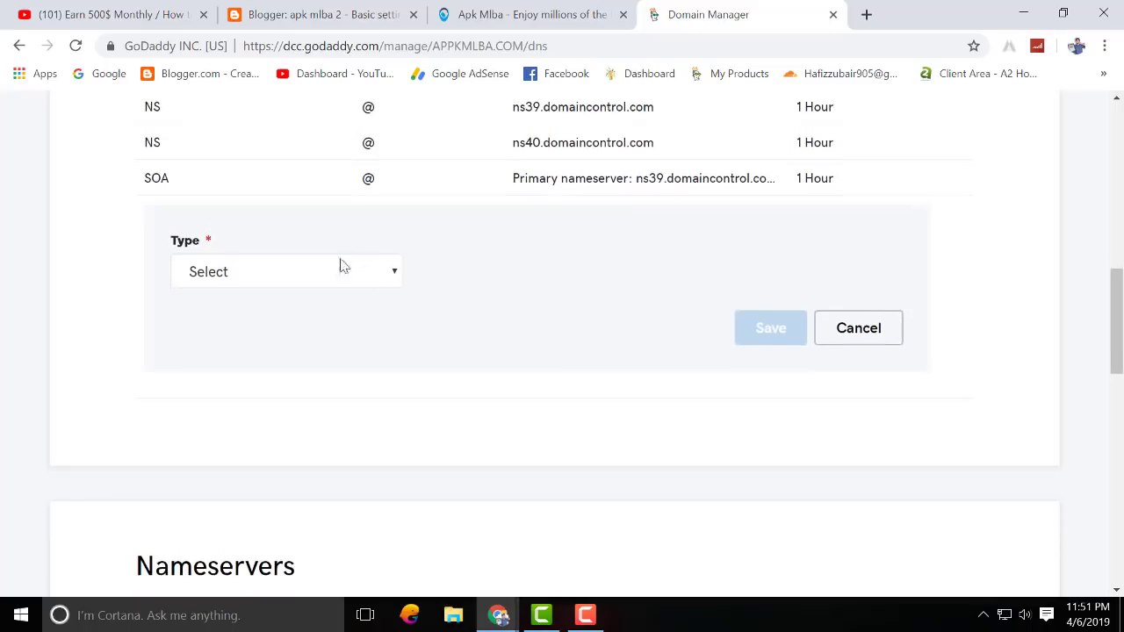
left_click(318, 278)
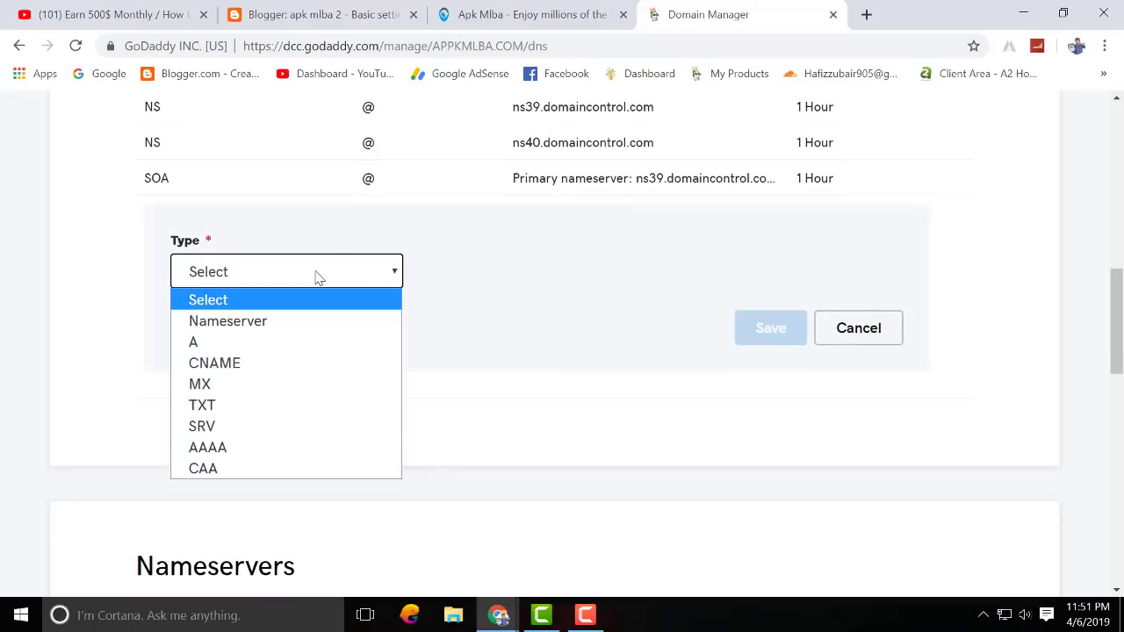
left_click(277, 365)
left_click(485, 272)
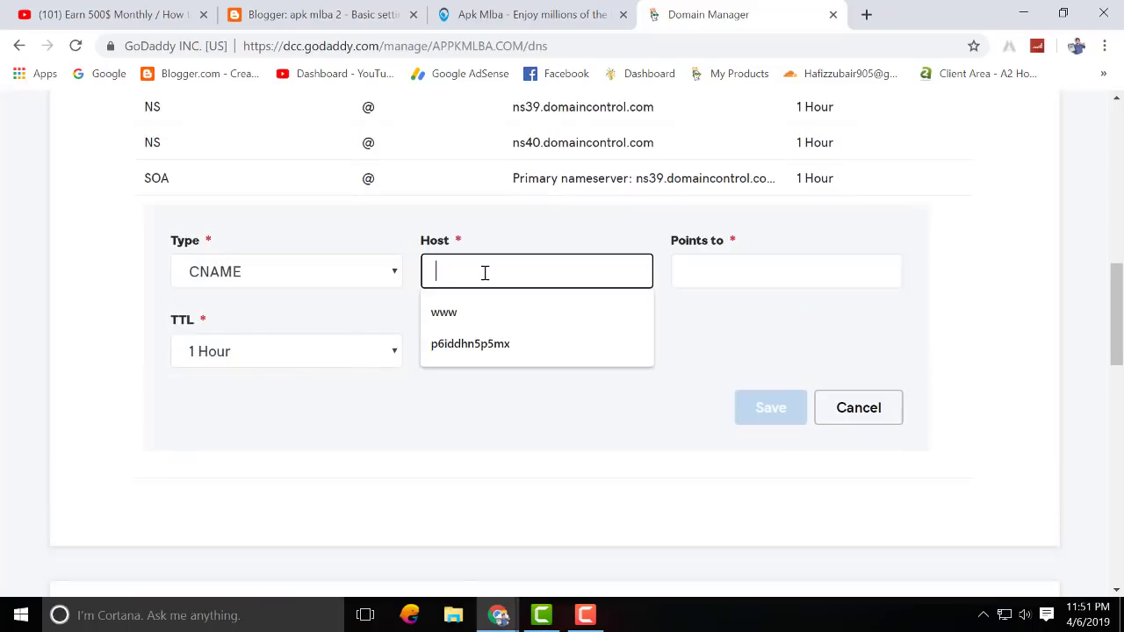
left_click(763, 321)
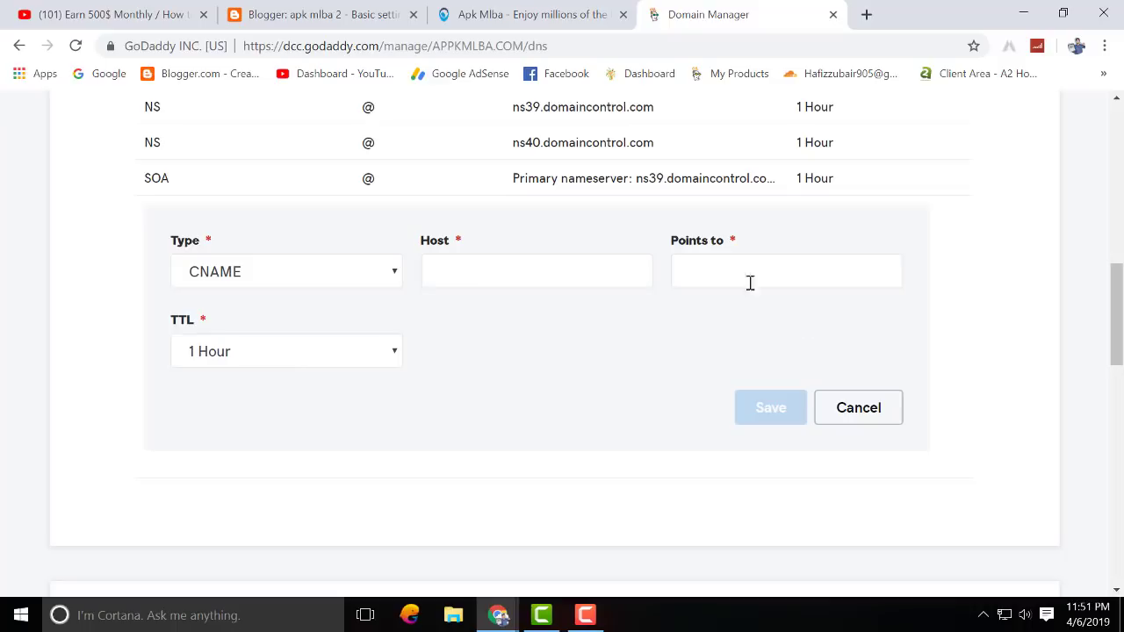
left_click(750, 282)
left_click(592, 327)
scroll(567, 355, "up", 4)
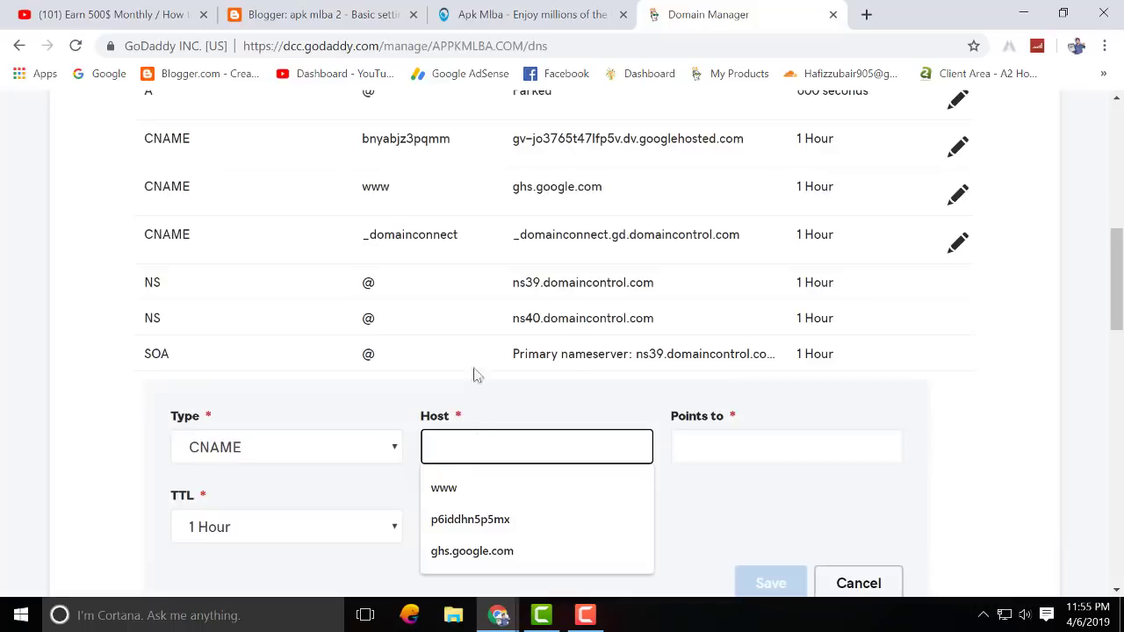
Check the root domain name in the live Apk Mlba site's address.
left_click(518, 15)
left_click(199, 46)
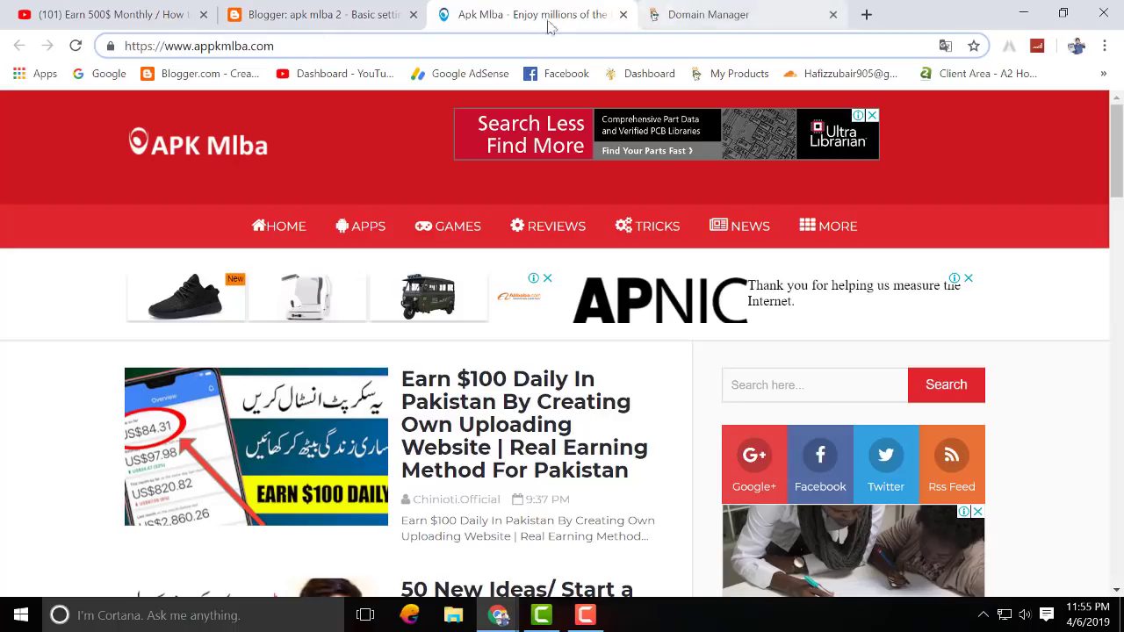
left_click_drag(288, 46, 193, 46)
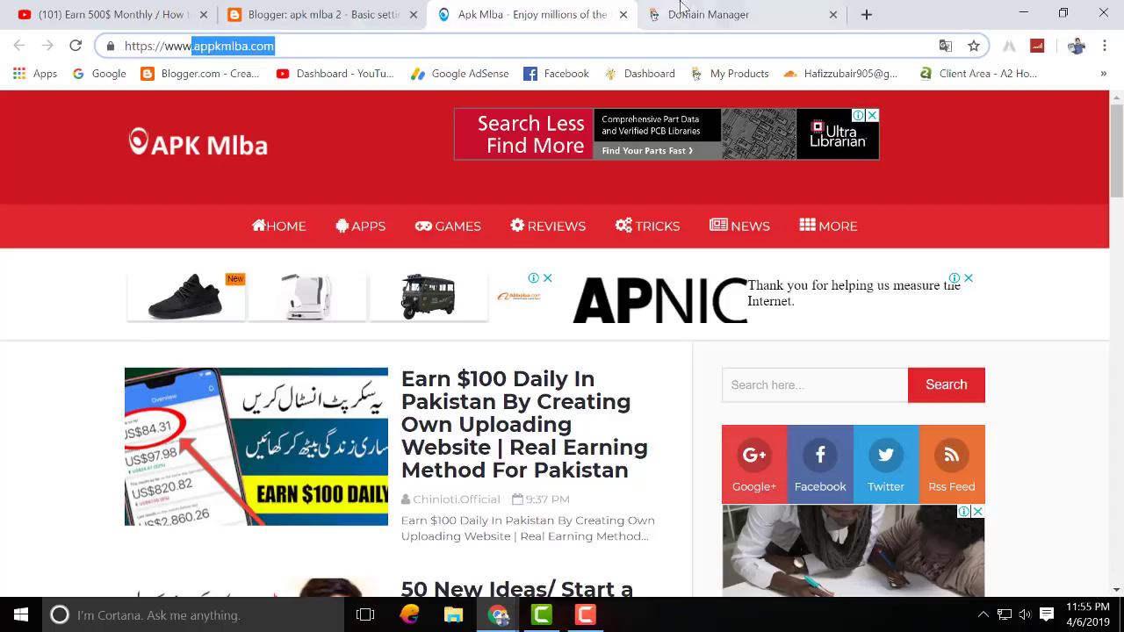
In GoDaddy's new CNAME record for appkmlba.com, set the host to news and point it to ghs.google.com, copied from the www record.
left_click(705, 16)
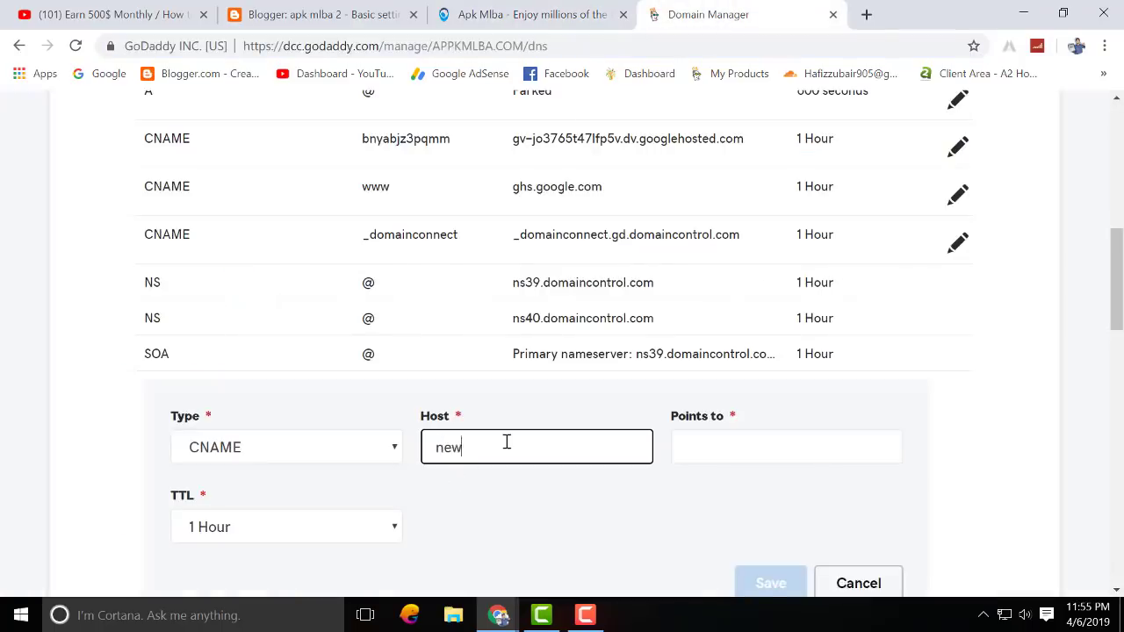
left_click(785, 454)
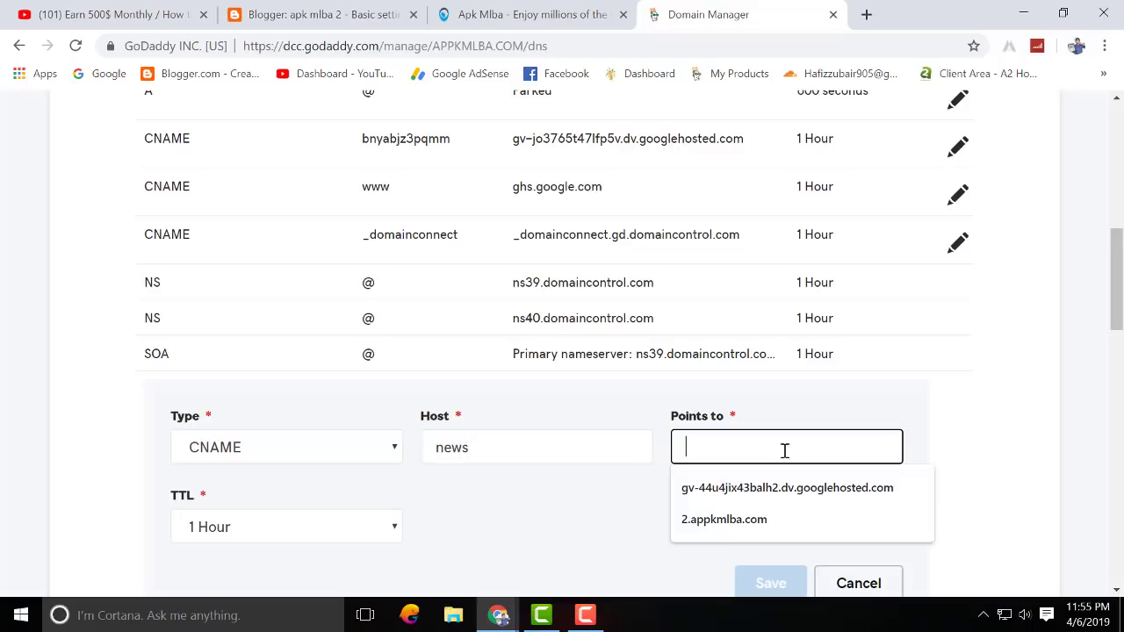
scroll(483, 391, "up", 3)
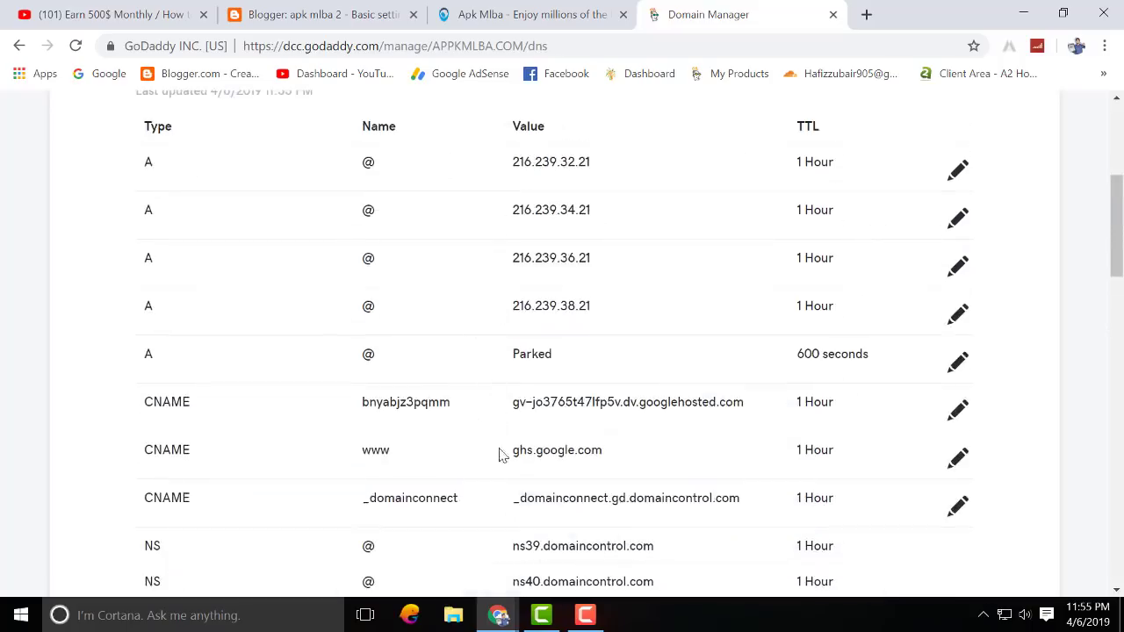
left_click_drag(513, 450, 636, 457)
key("ctrl+c")
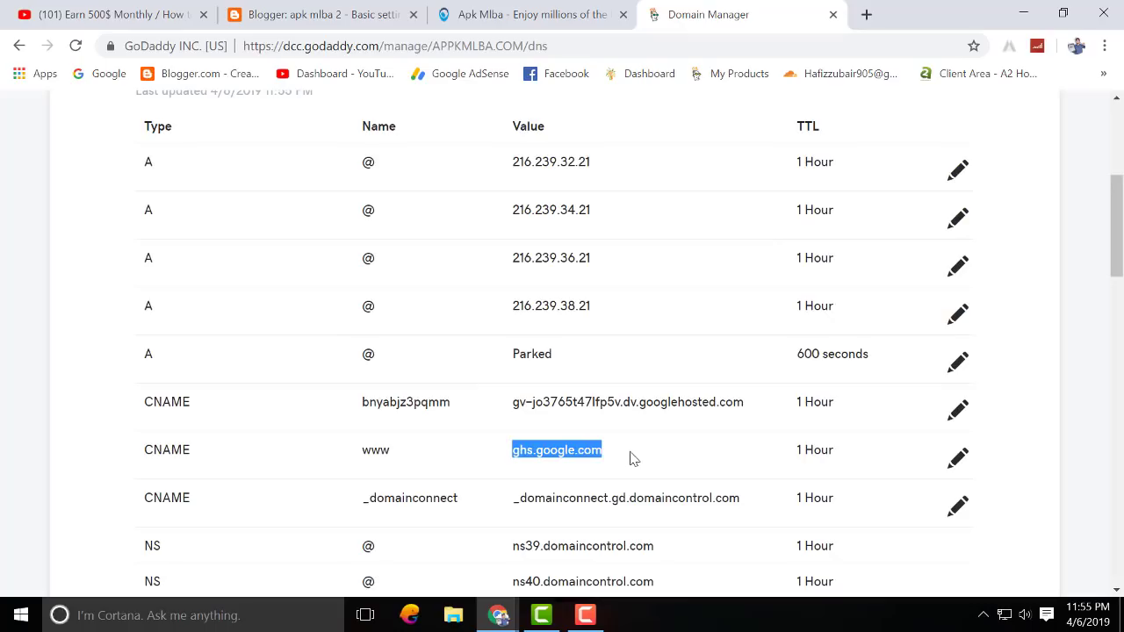
scroll(703, 431, "down", 5)
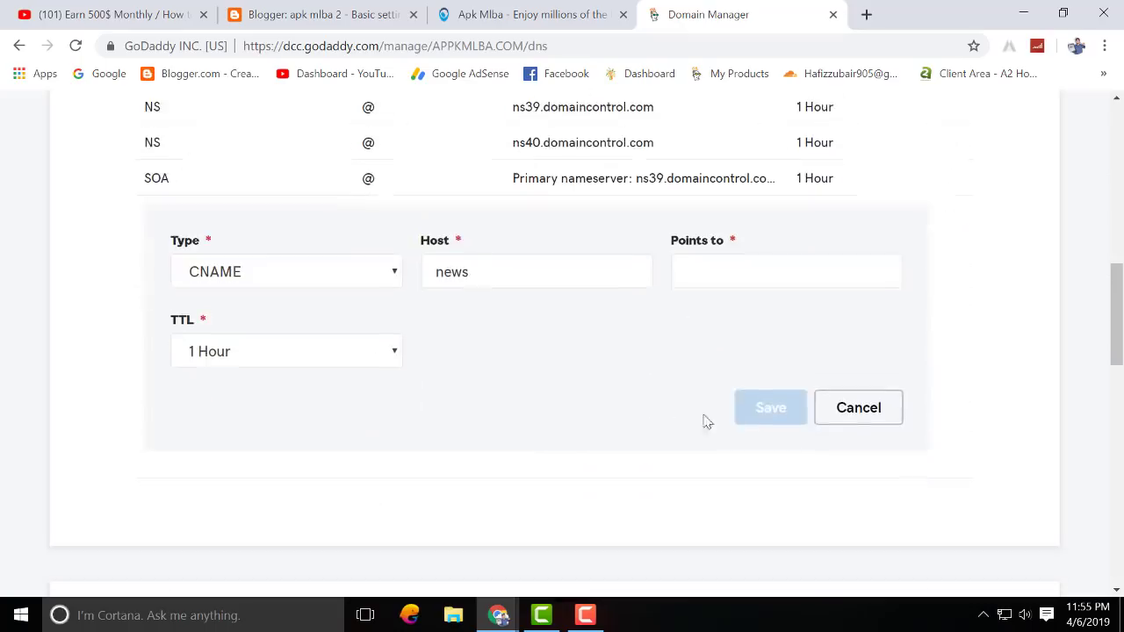
left_click(780, 260)
key("ctrl+v")
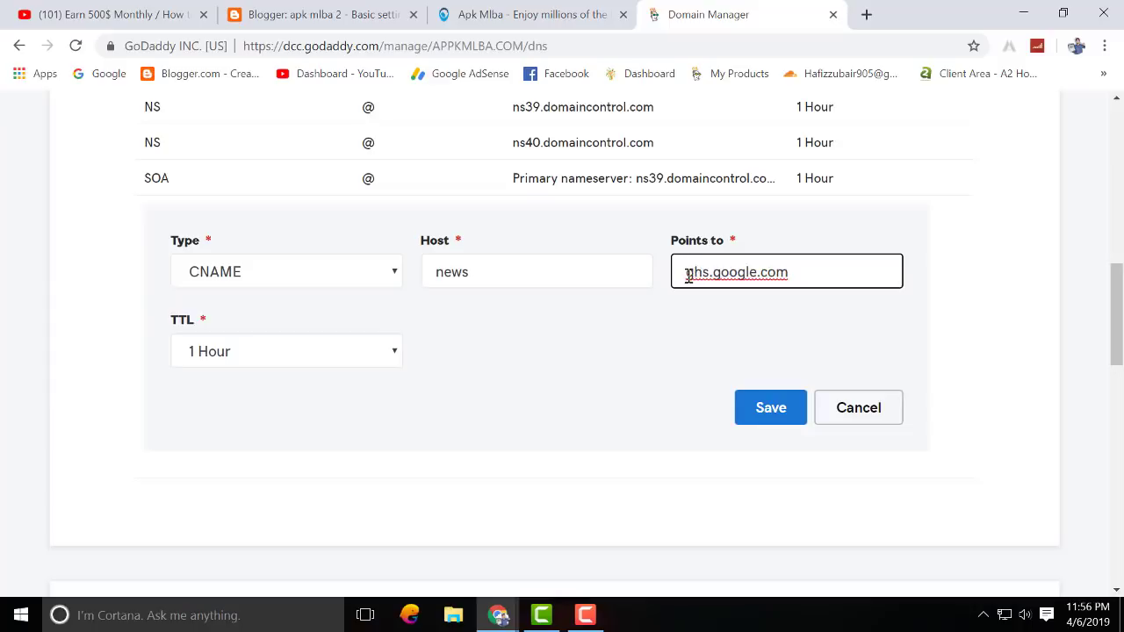
Give the news CNAME record a custom TTL of 600 seconds and save it.
left_click(272, 362)
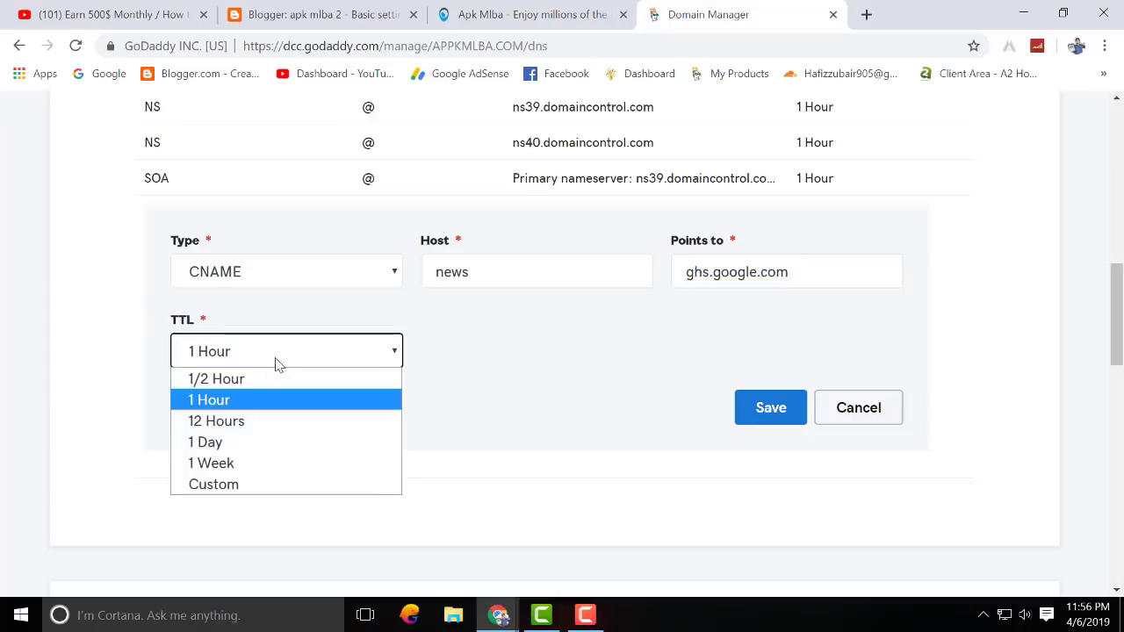
left_click(258, 488)
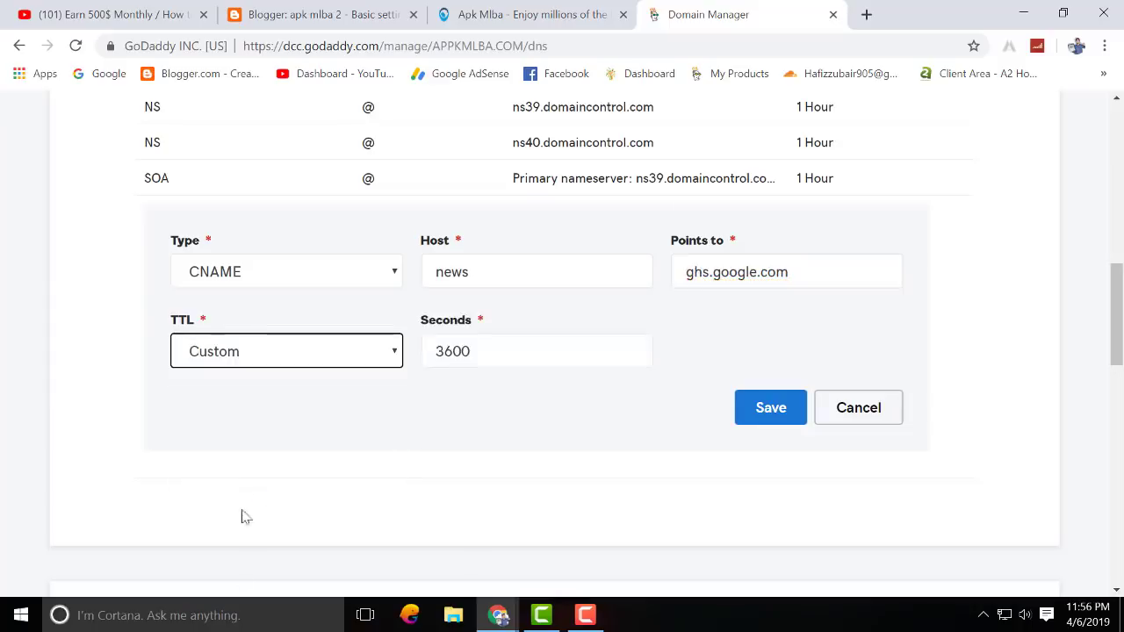
left_click(447, 354)
key("BackSpace")
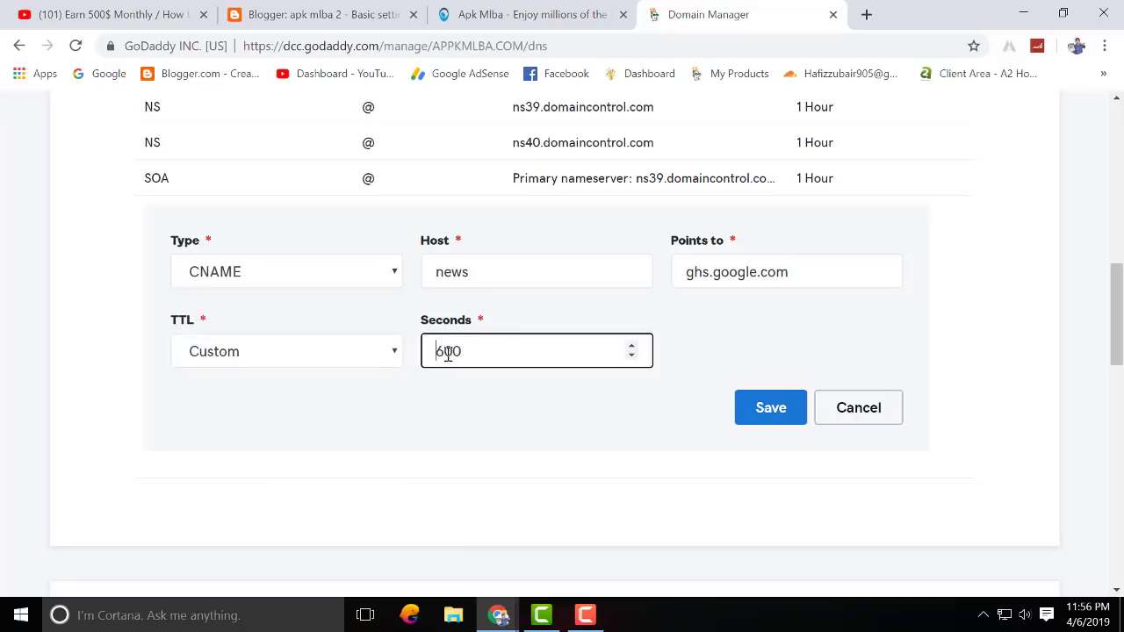
left_click(783, 411)
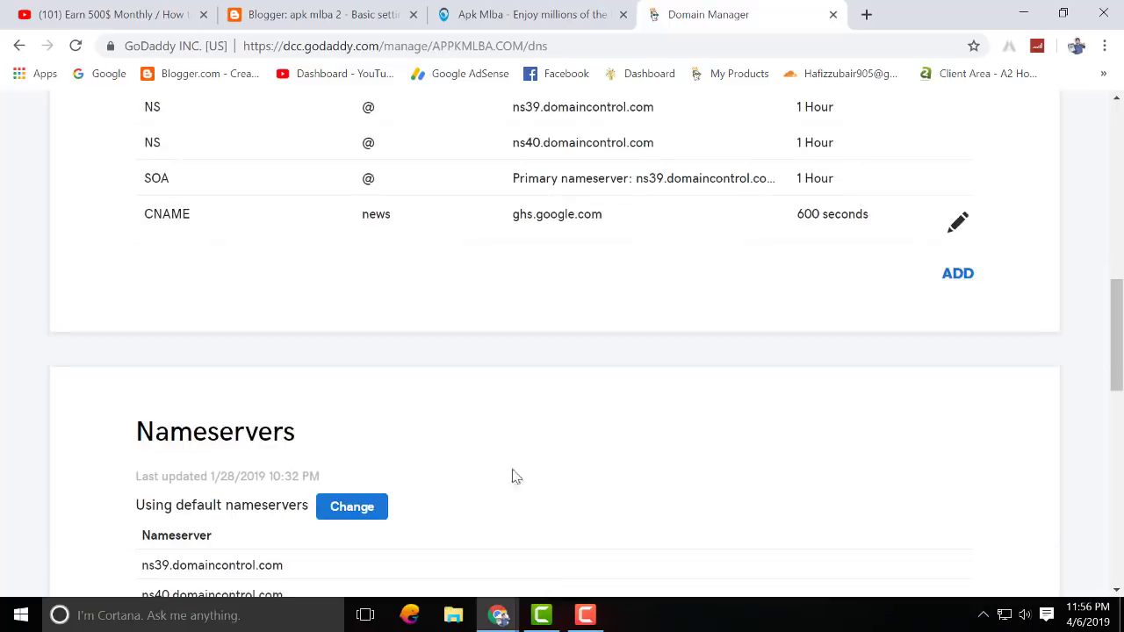
Return to Blogger's basic settings for apk mlba 2 and save news.appkmlba.com as its third-party domain.
scroll(514, 477, "up", 5)
left_click(299, 7)
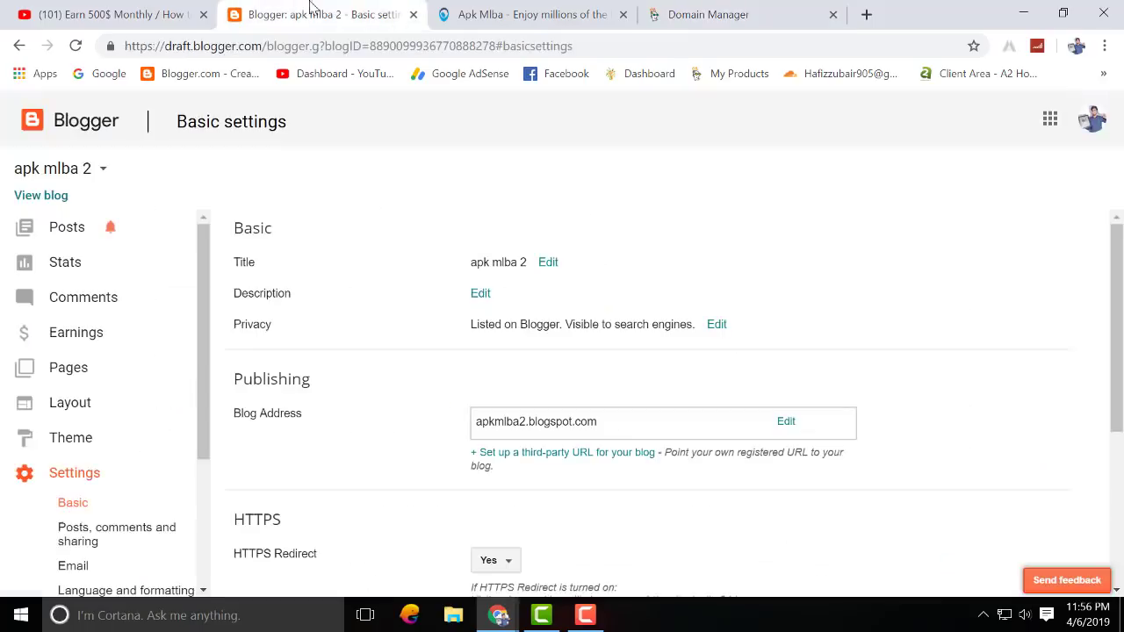
left_click(564, 453)
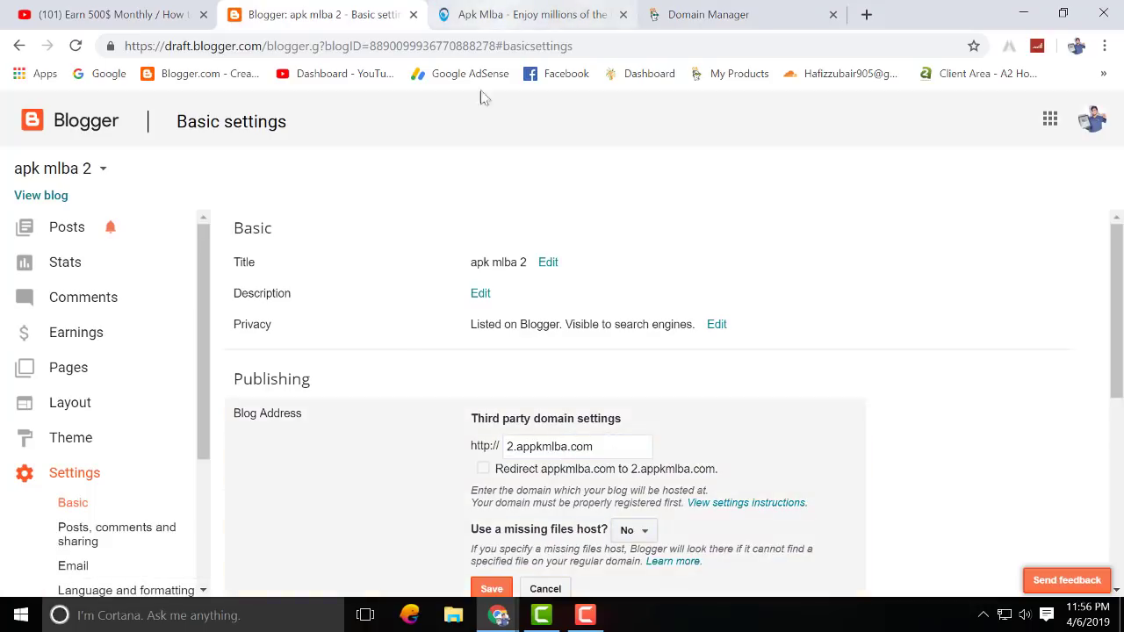
left_click_drag(516, 445, 487, 441)
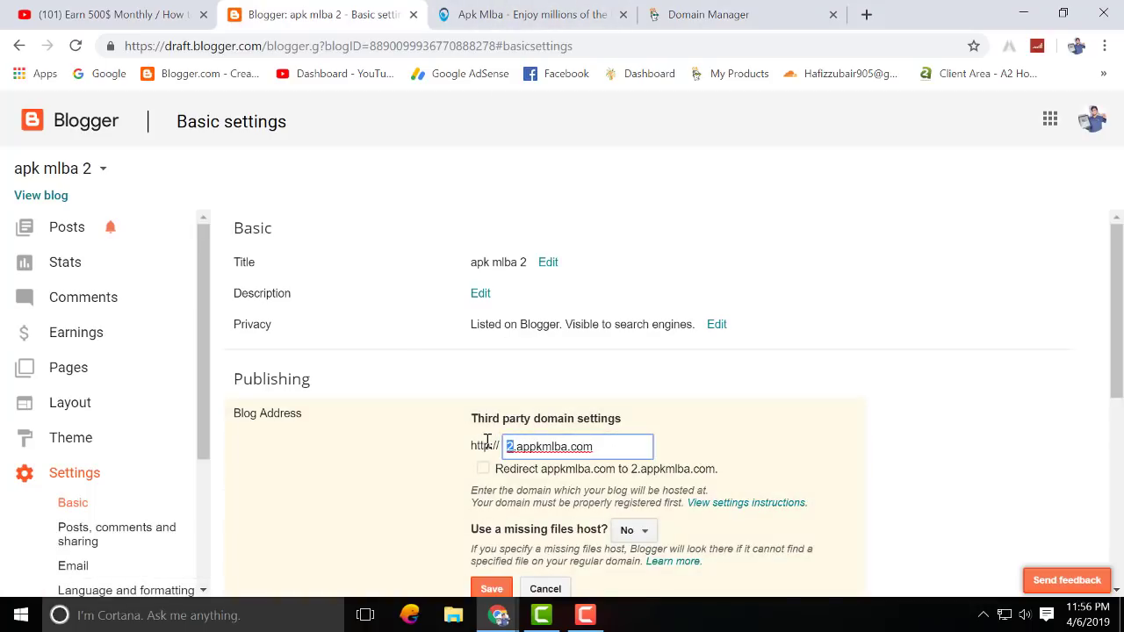
type("news")
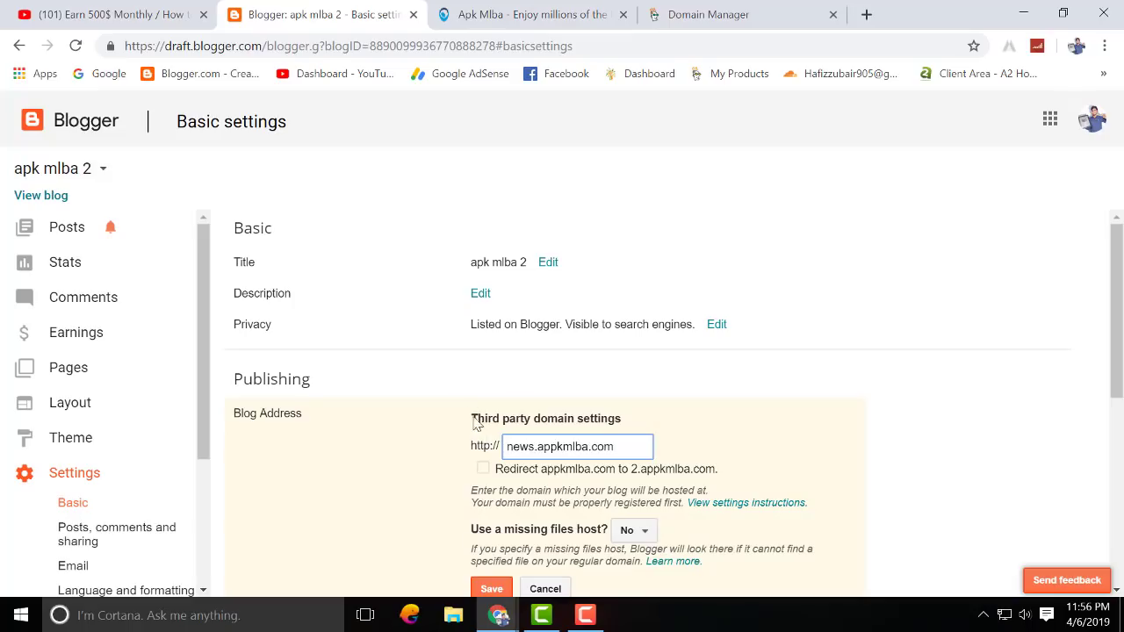
scroll(509, 431, "down", 3)
left_click(491, 327)
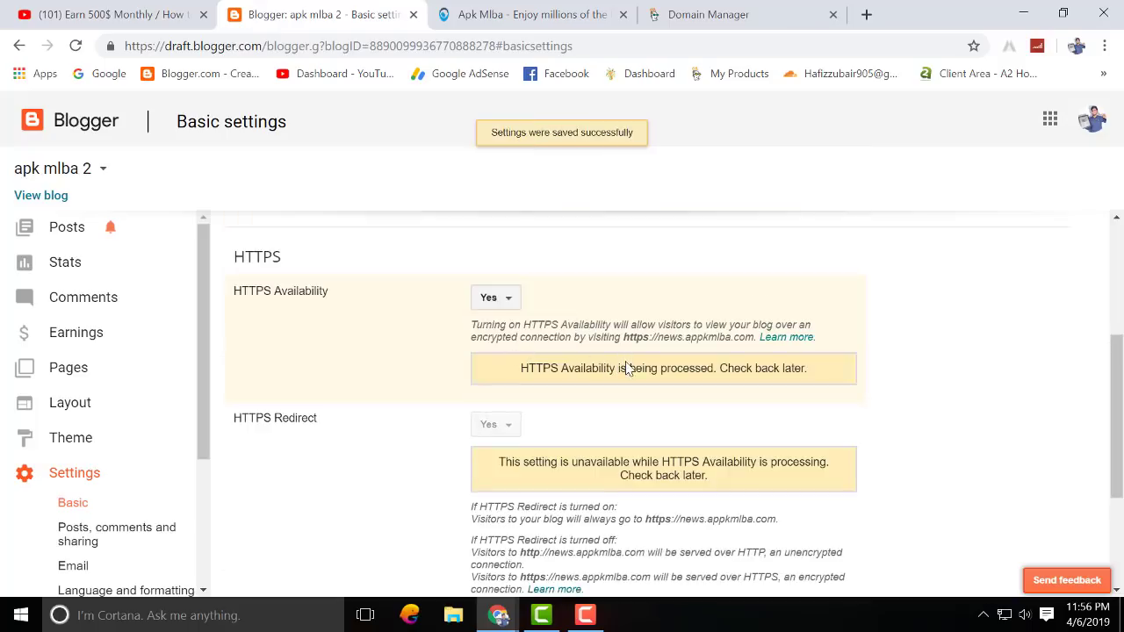
Set HTTPS Availability to No for apk mlba 2 and open the live blog.
left_click(493, 299)
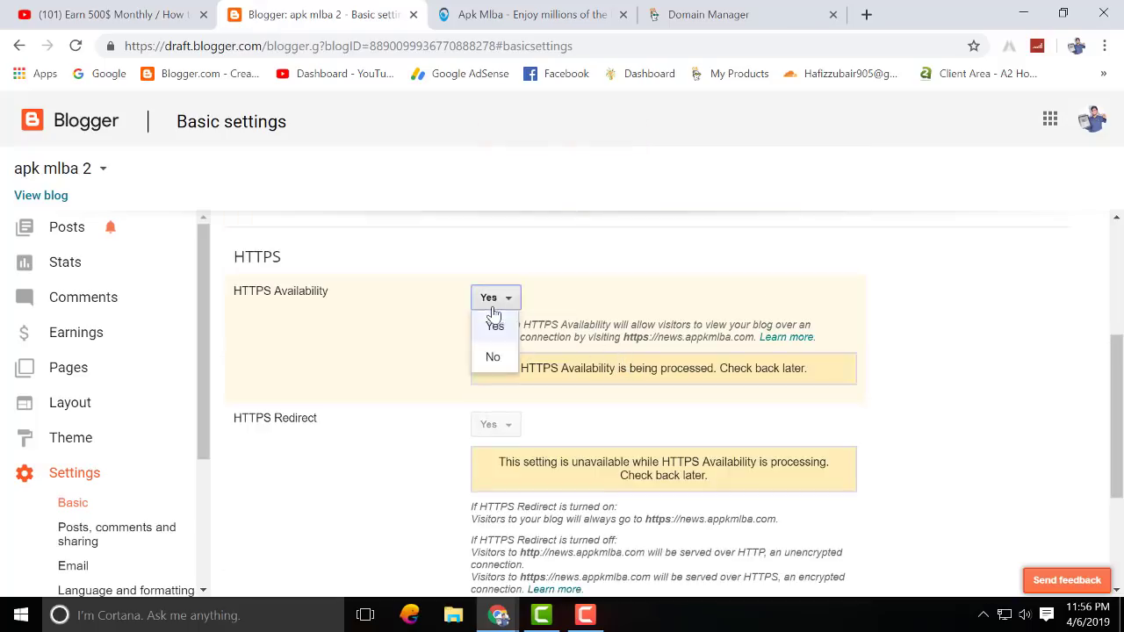
left_click(493, 357)
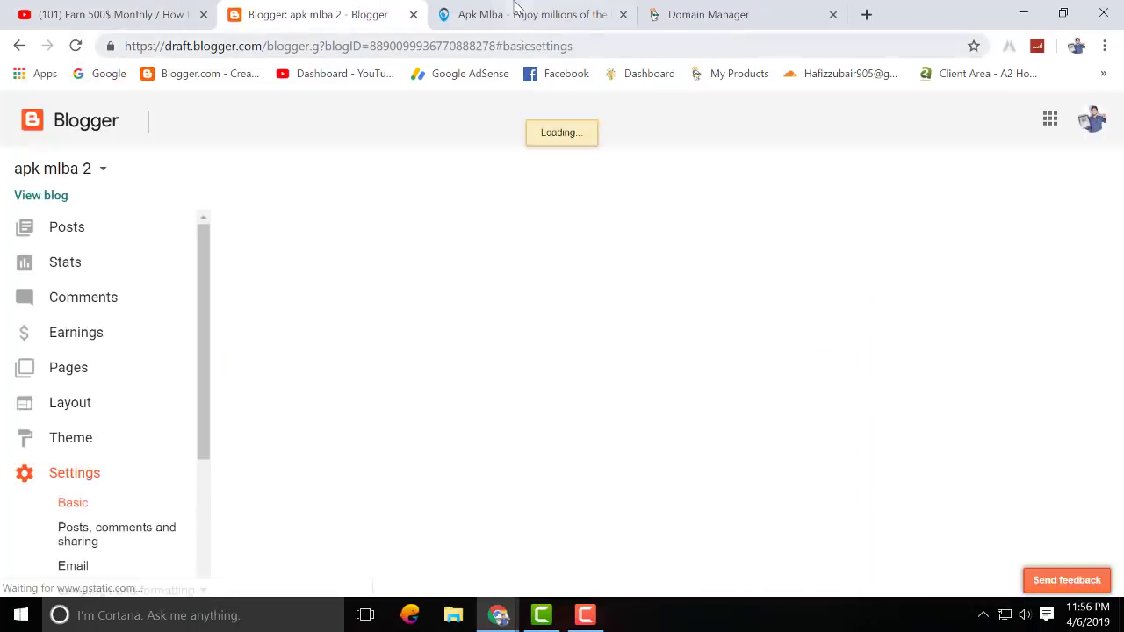
left_click(50, 201)
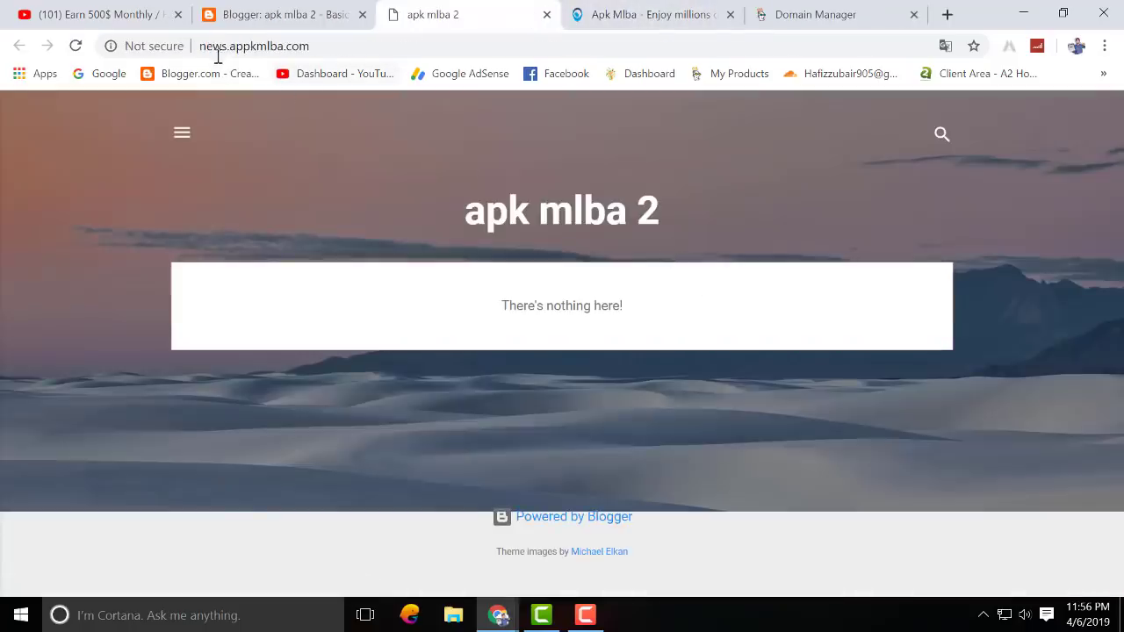
Copy the live blog's full address, news.appkmlba.com.
left_click_drag(201, 49, 232, 50)
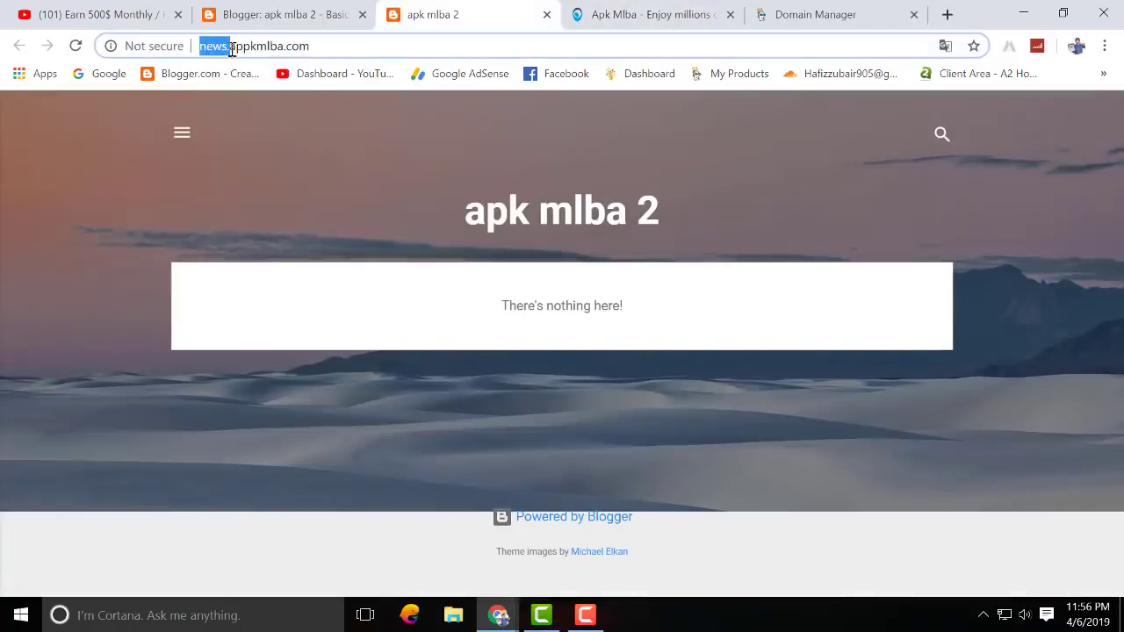
left_click(310, 47)
left_click_drag(317, 47, 198, 49)
key("ctrl+c")
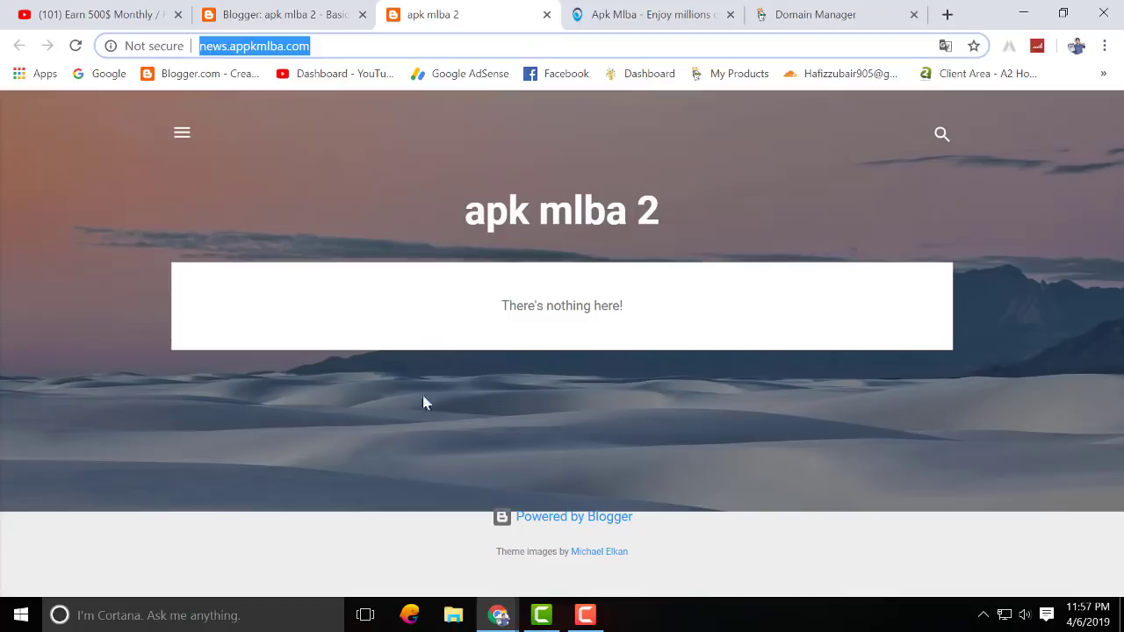
Switch to the Google AdSense window and add news.appkmlba.com as a subdomain in the appkmlba.com site details.
mouse_move(497, 614)
left_click(599, 518)
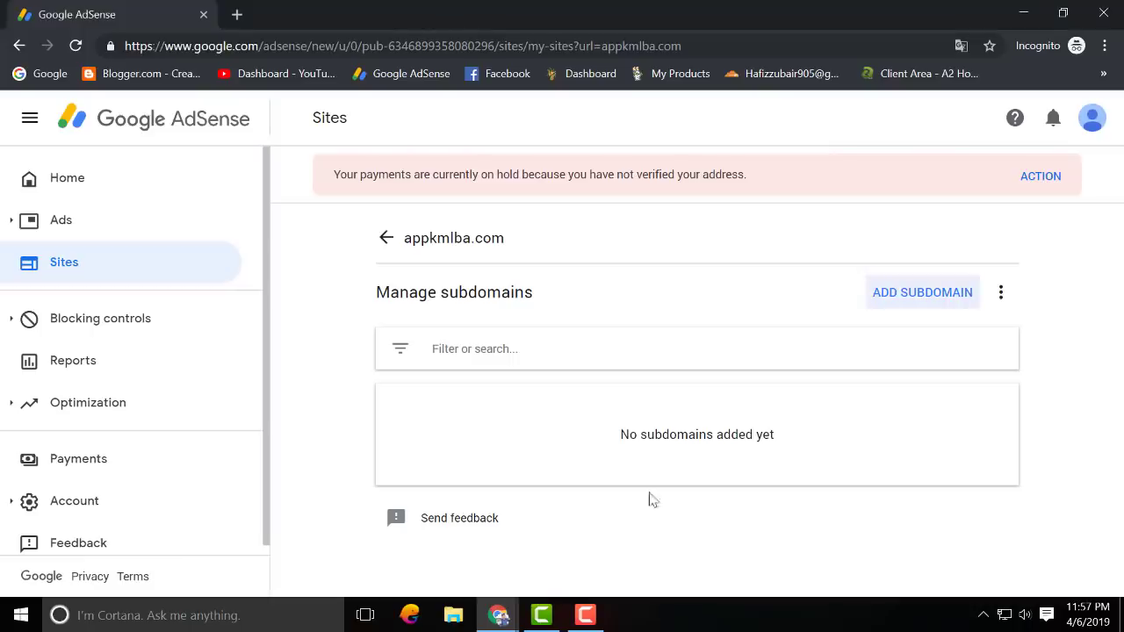
left_click(385, 238)
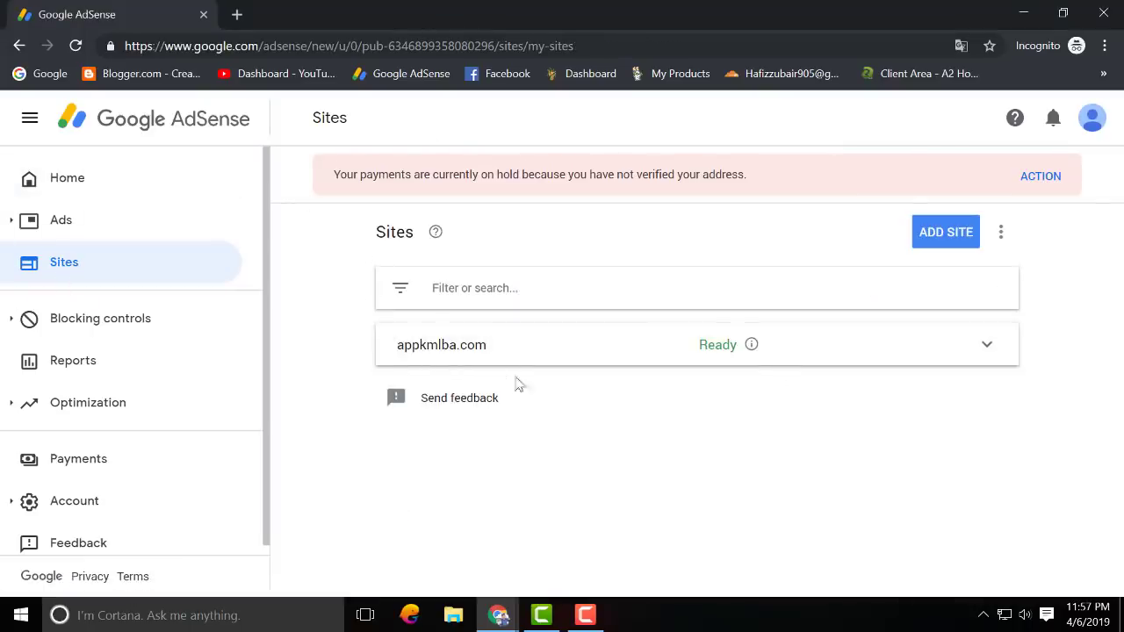
left_click(986, 345)
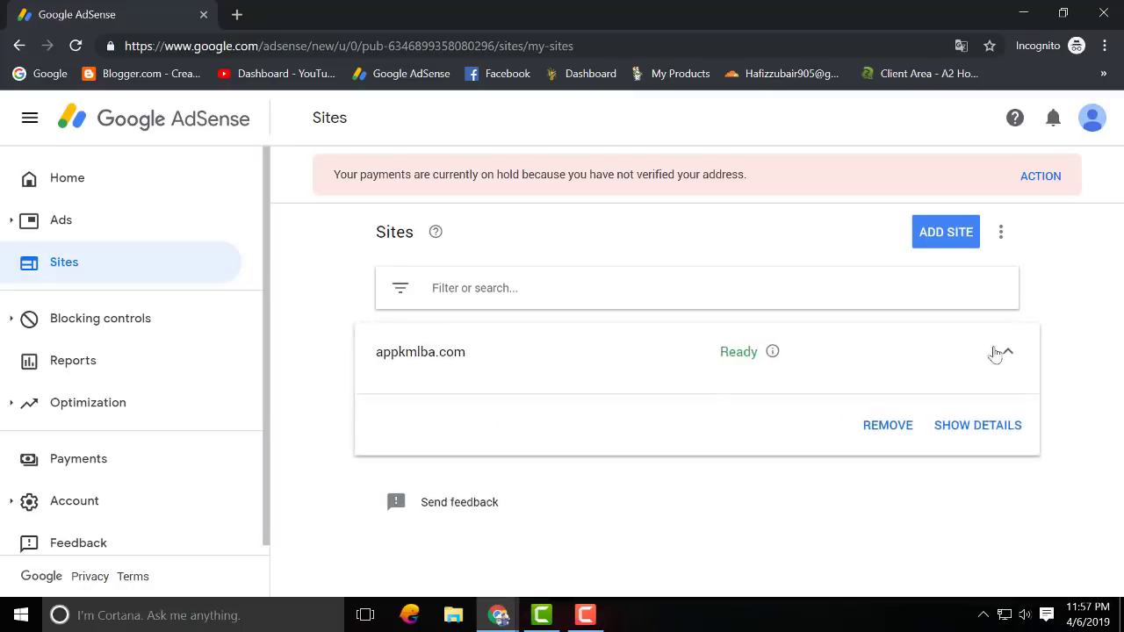
left_click(968, 422)
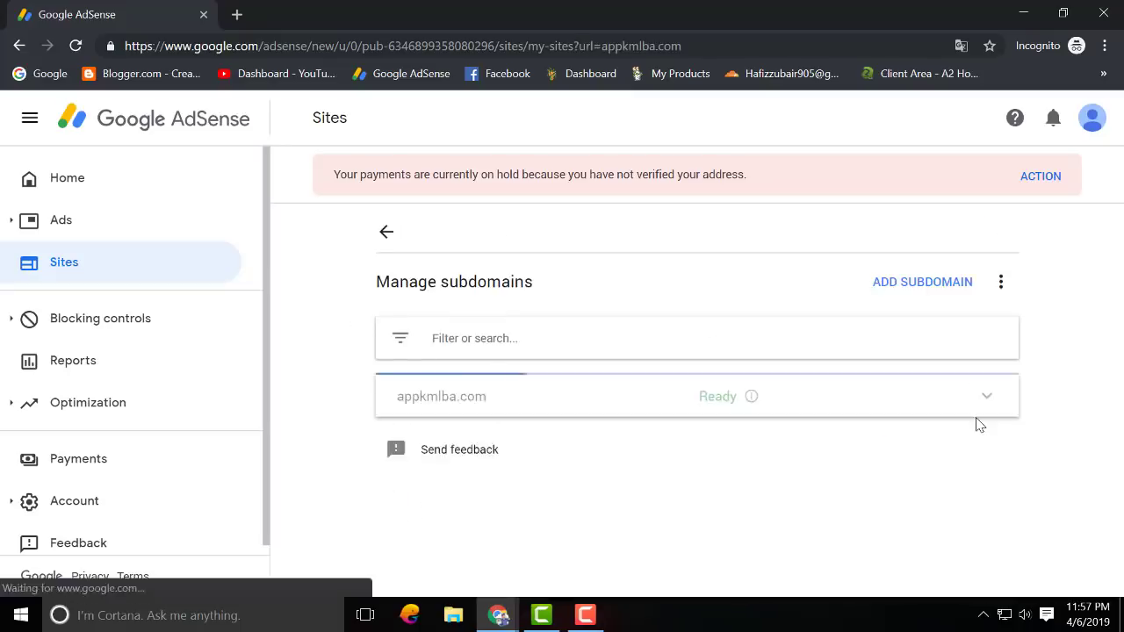
left_click(903, 296)
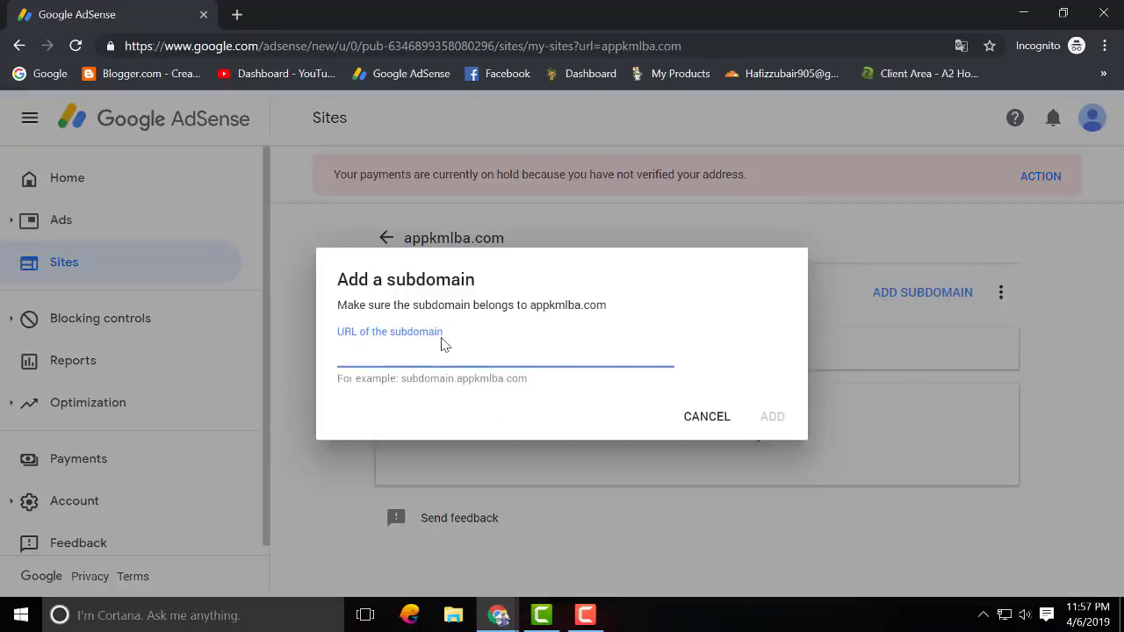
key("ctrl+v")
left_click(767, 414)
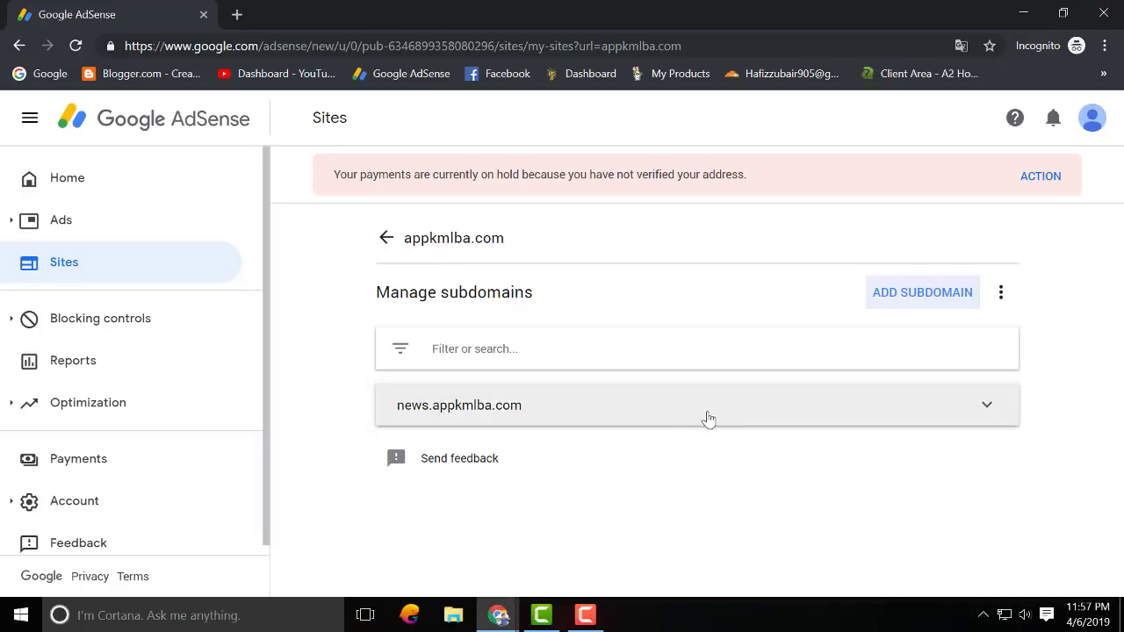
Get the ad code of the 300 x 250 ad unit in AdSense and select all of it.
left_click(50, 230)
left_click(72, 318)
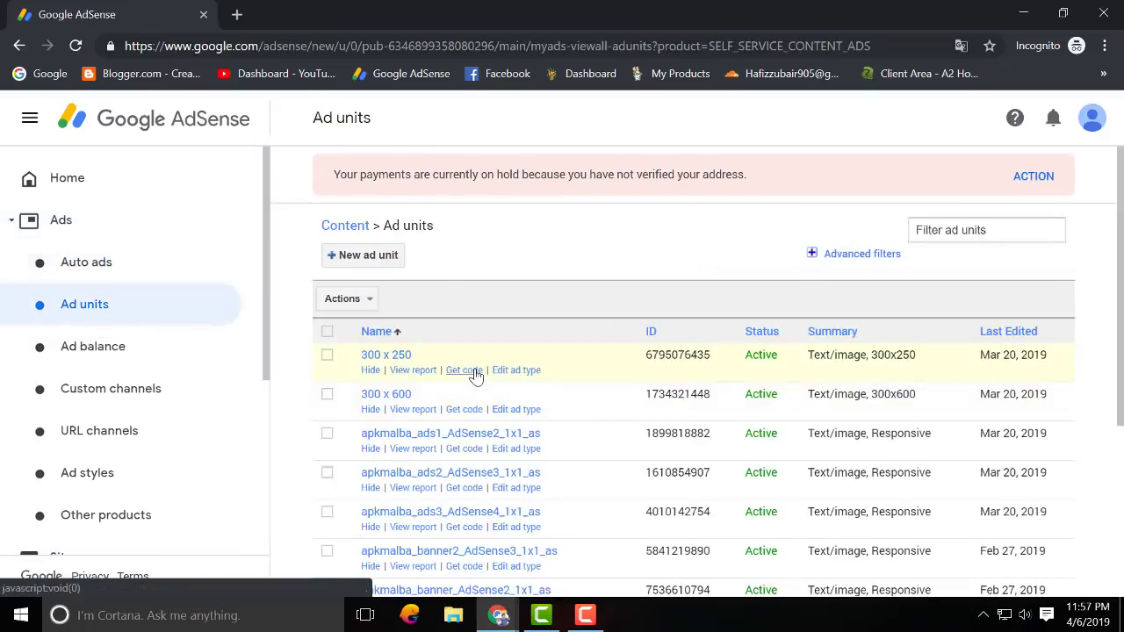
left_click(464, 371)
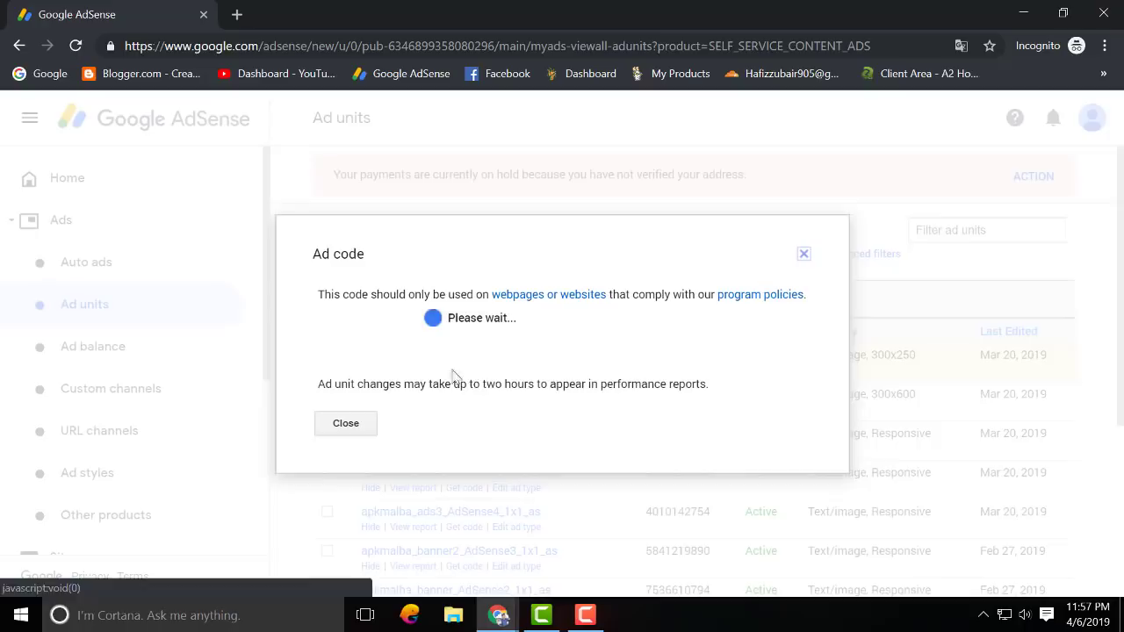
left_click(546, 345)
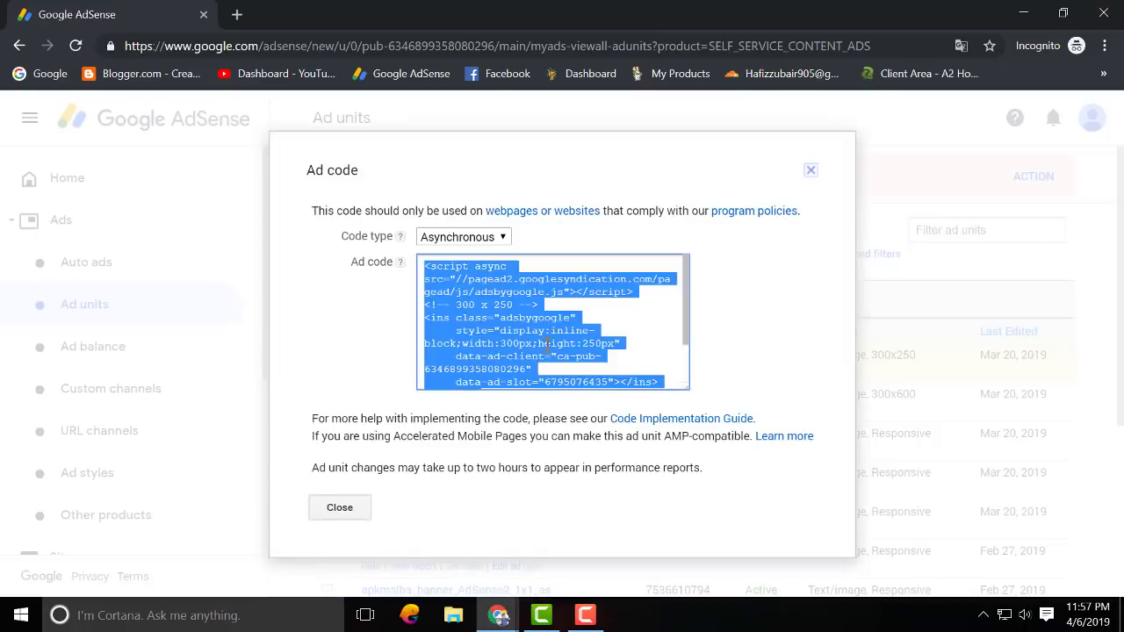
Return to Blogger, open the layout of apk mlba 2, and look through its gadget areas.
left_click(401, 535)
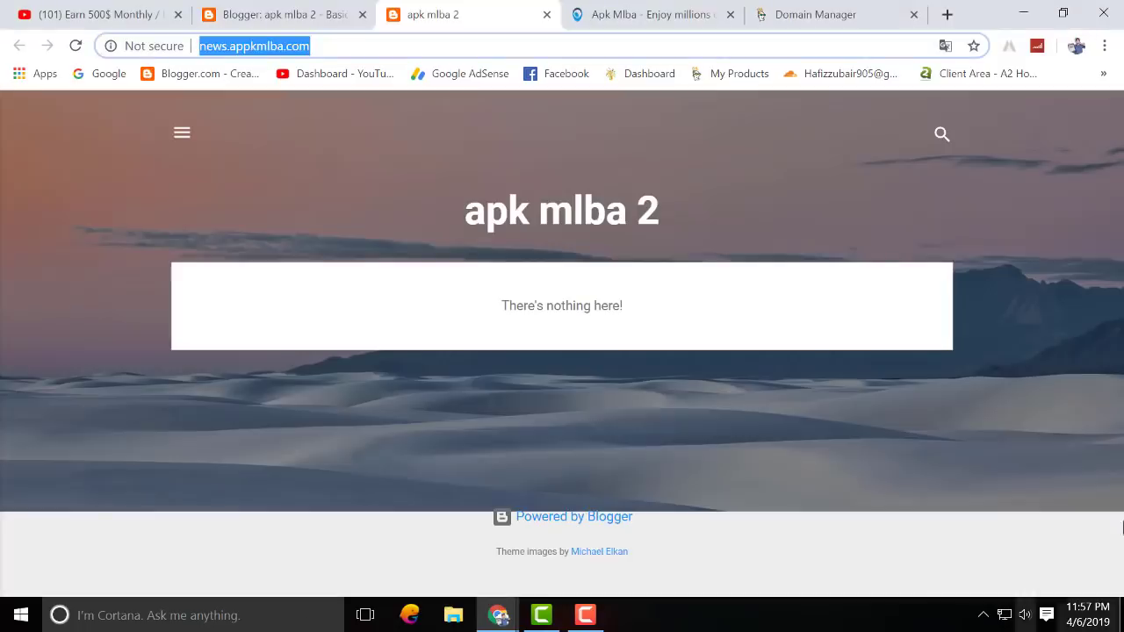
left_click(254, 14)
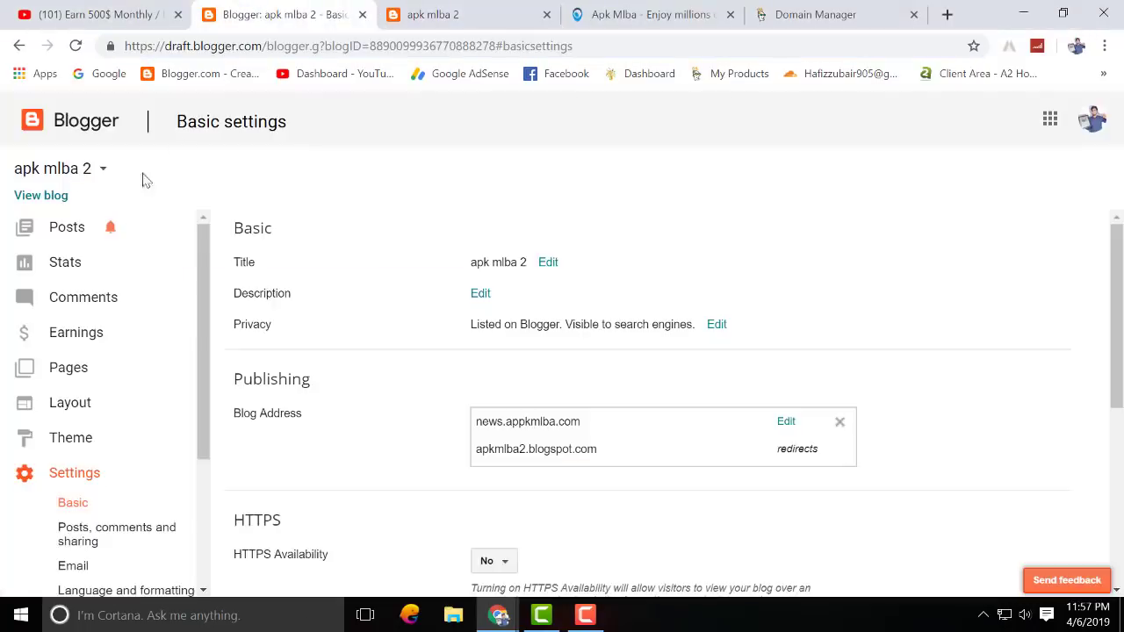
left_click(89, 403)
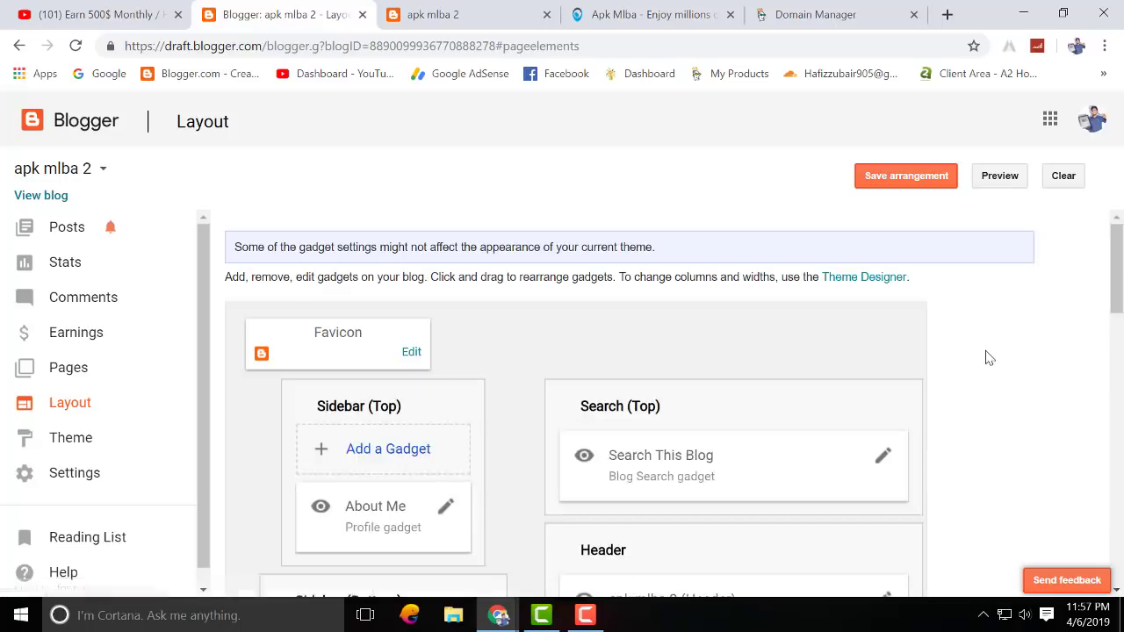
scroll(901, 361, "down", 6)
scroll(694, 354, "up", 6)
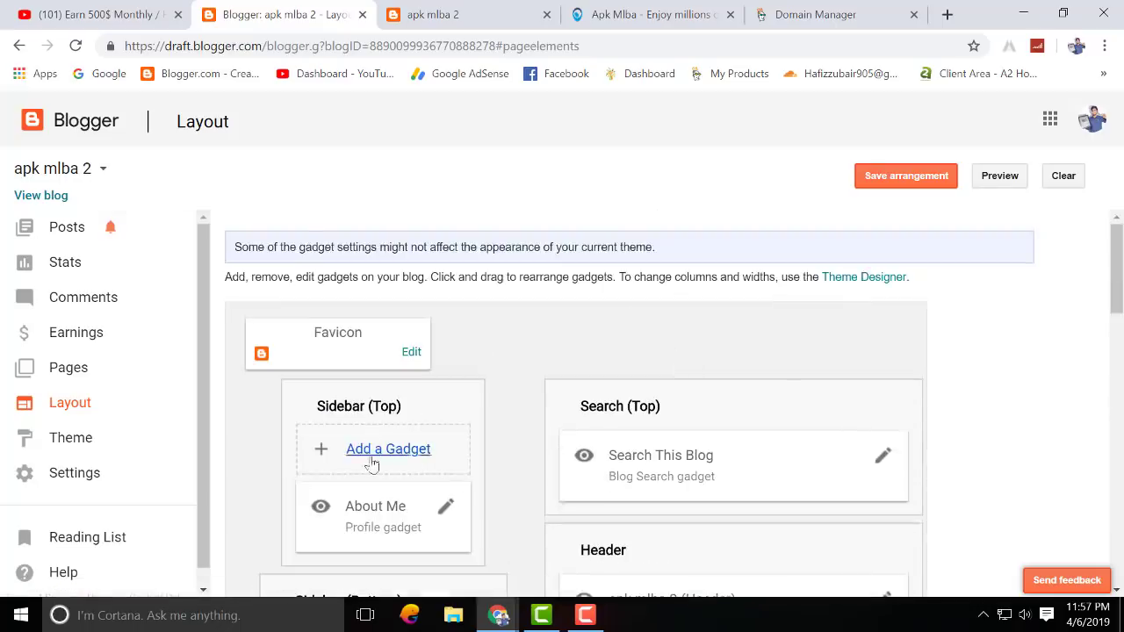
Check how the header's HTML/JavaScript gadget in the layout displays its ad on the live blog at news.appkmlba.com.
key("ctrl+Tab")
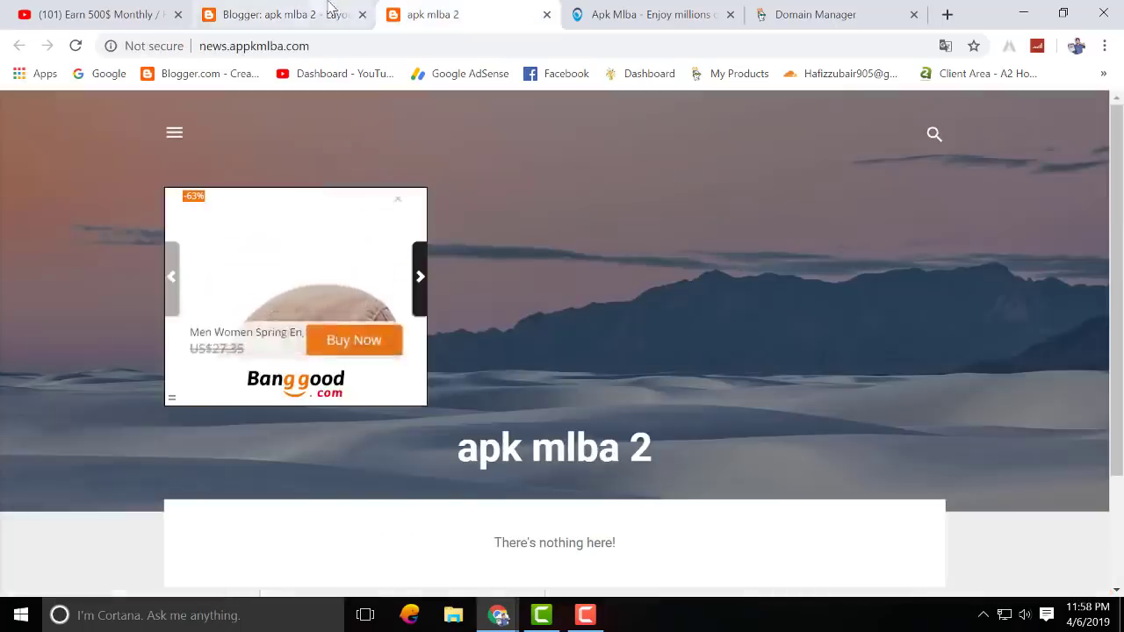
key("ctrl+shift+Tab")
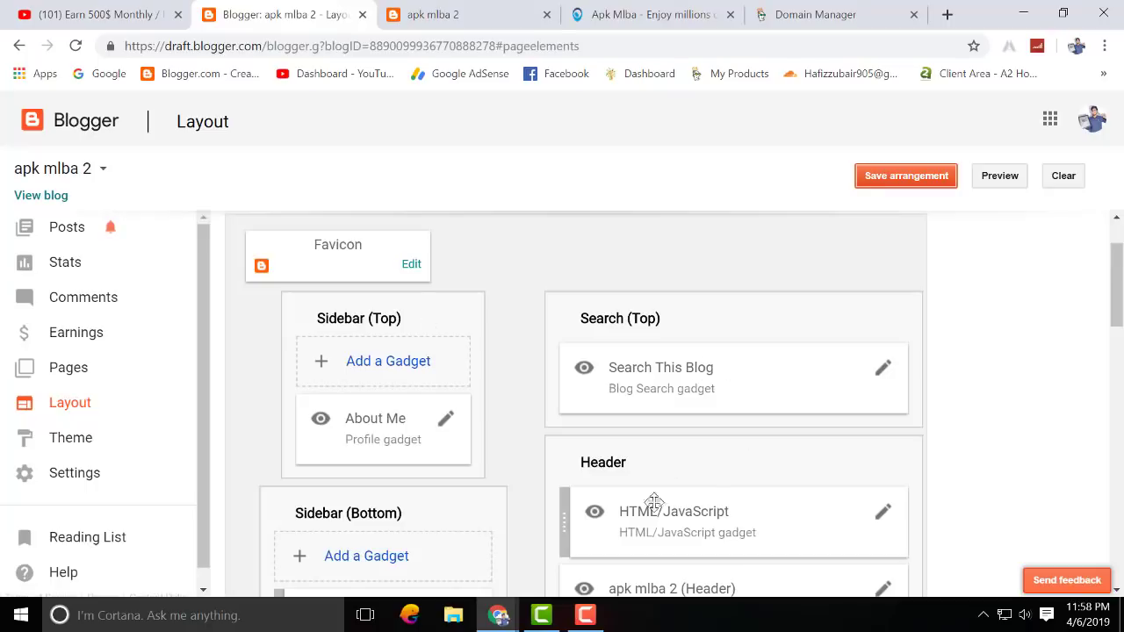
left_click(408, 9)
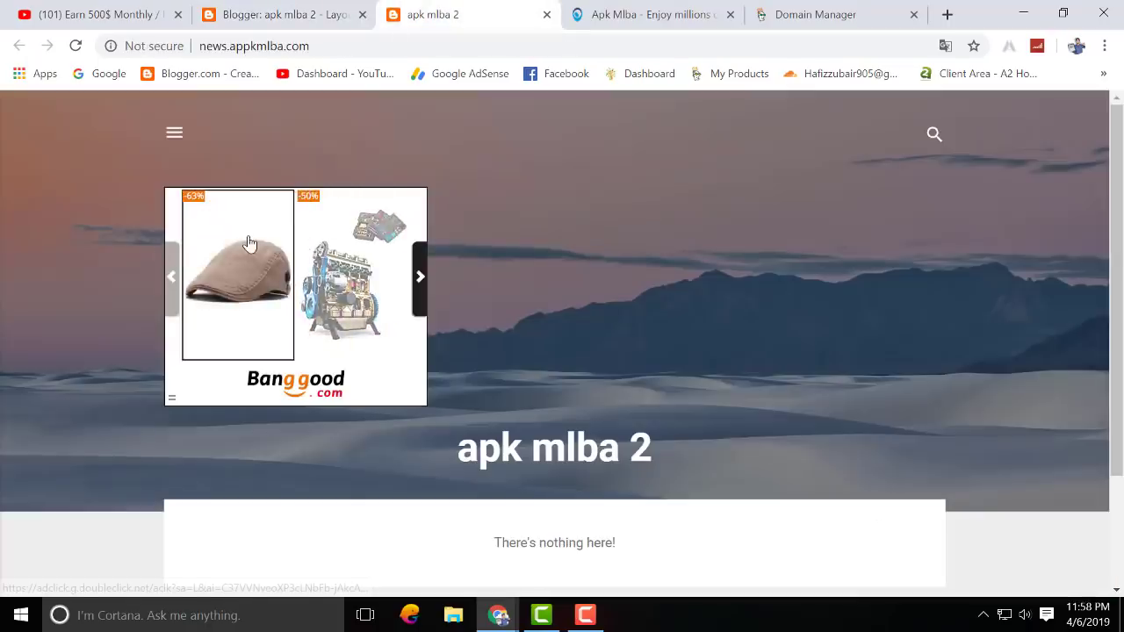
scroll(555, 372, "down", 3)
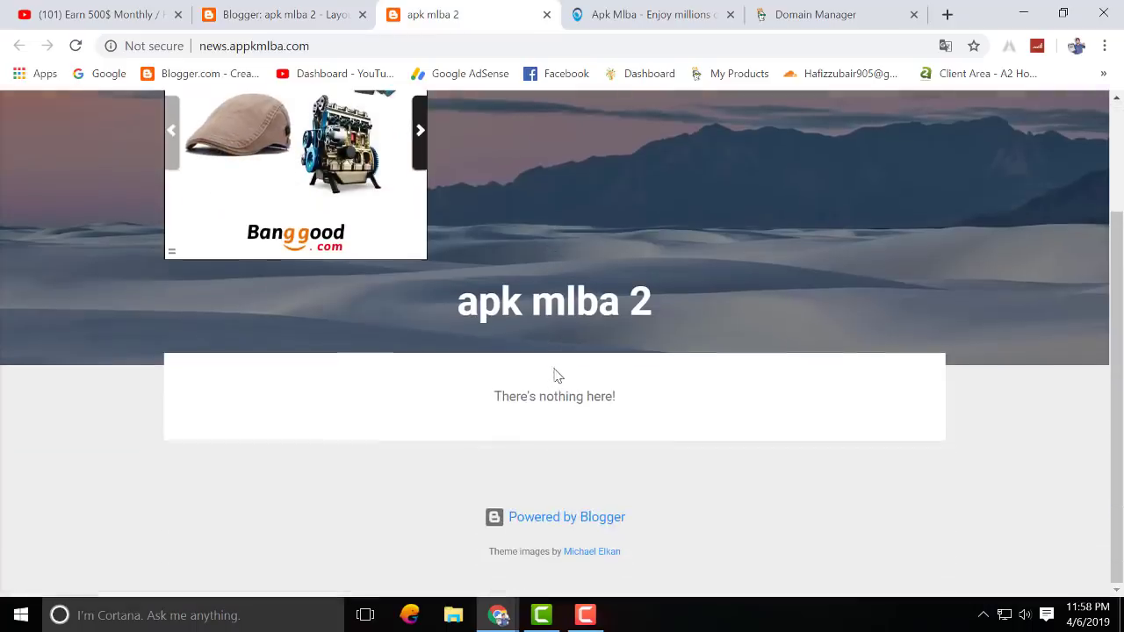
scroll(559, 375, "up", 3)
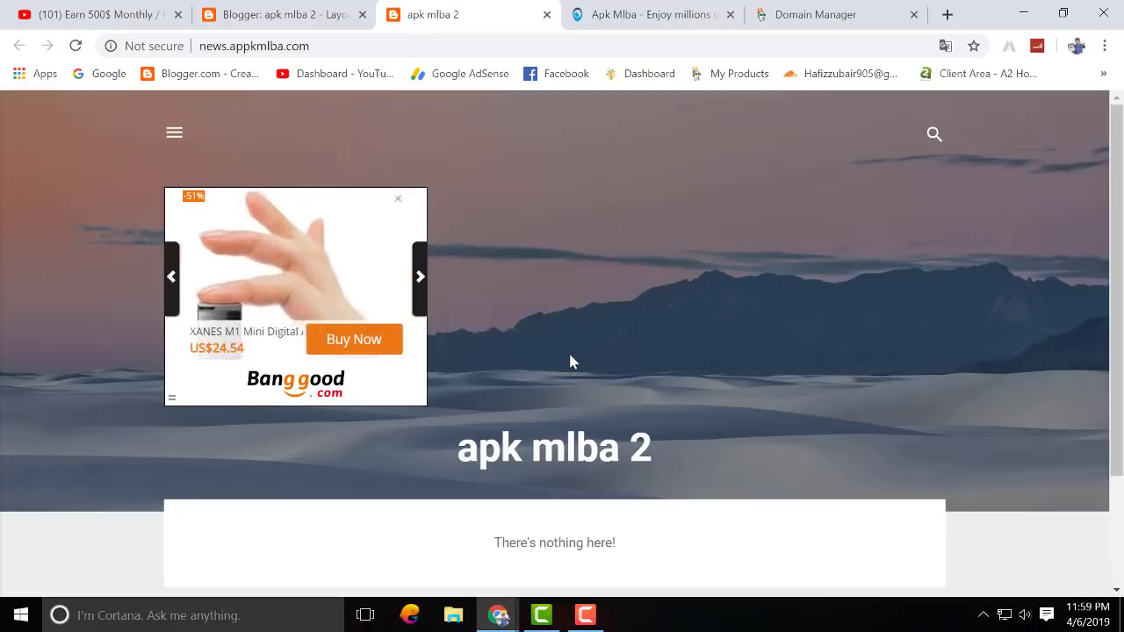
Switch to the YouTube video page already open in the browser.
left_click(78, 7)
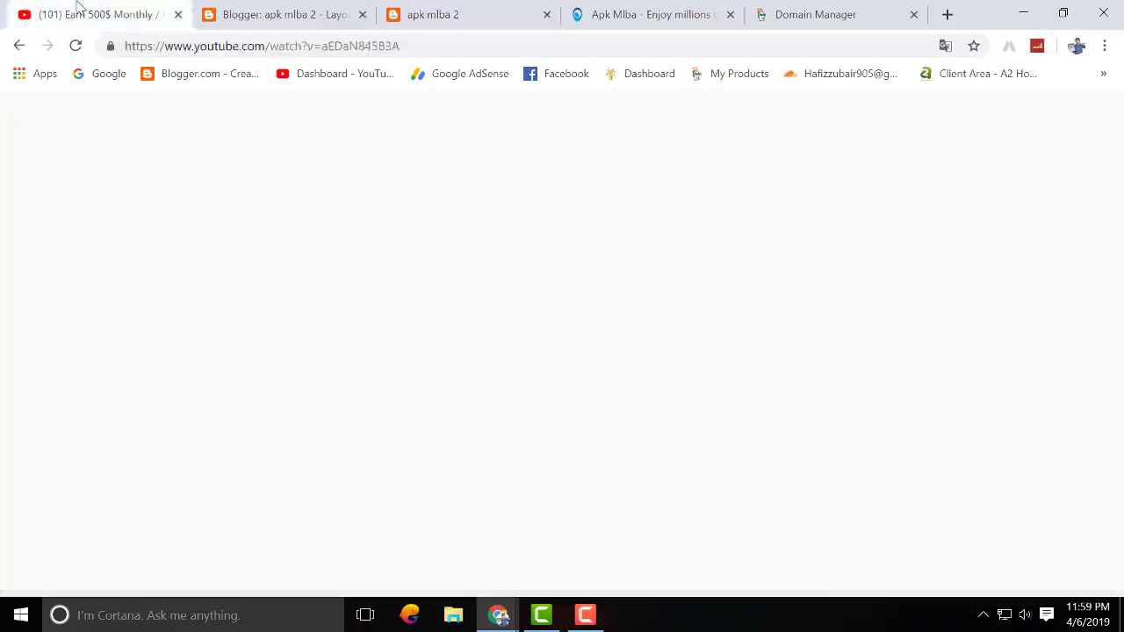